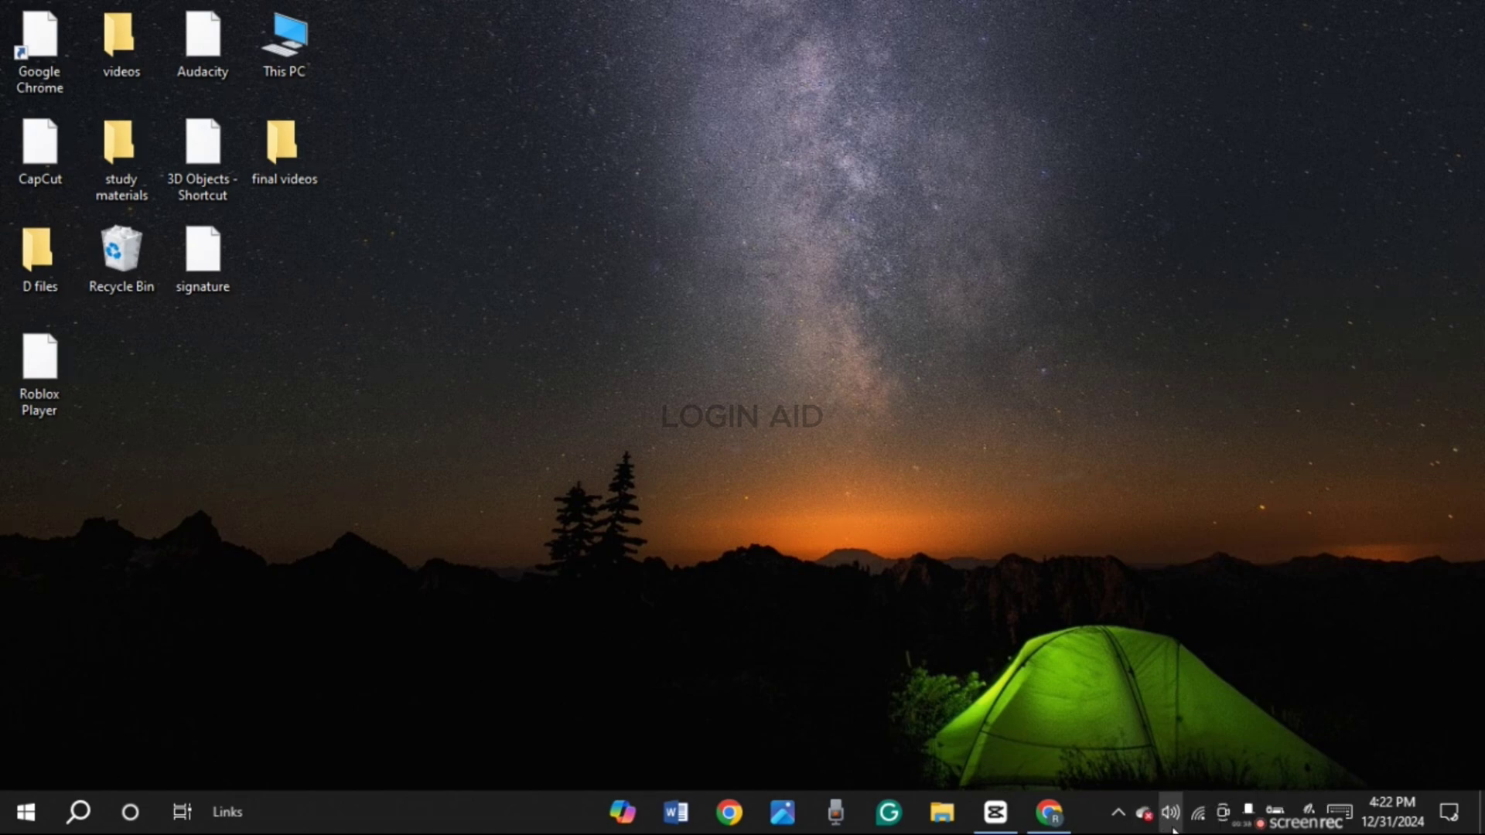
Set the system volume of the Speakers / Headphones device to 53
left_click(1172, 830)
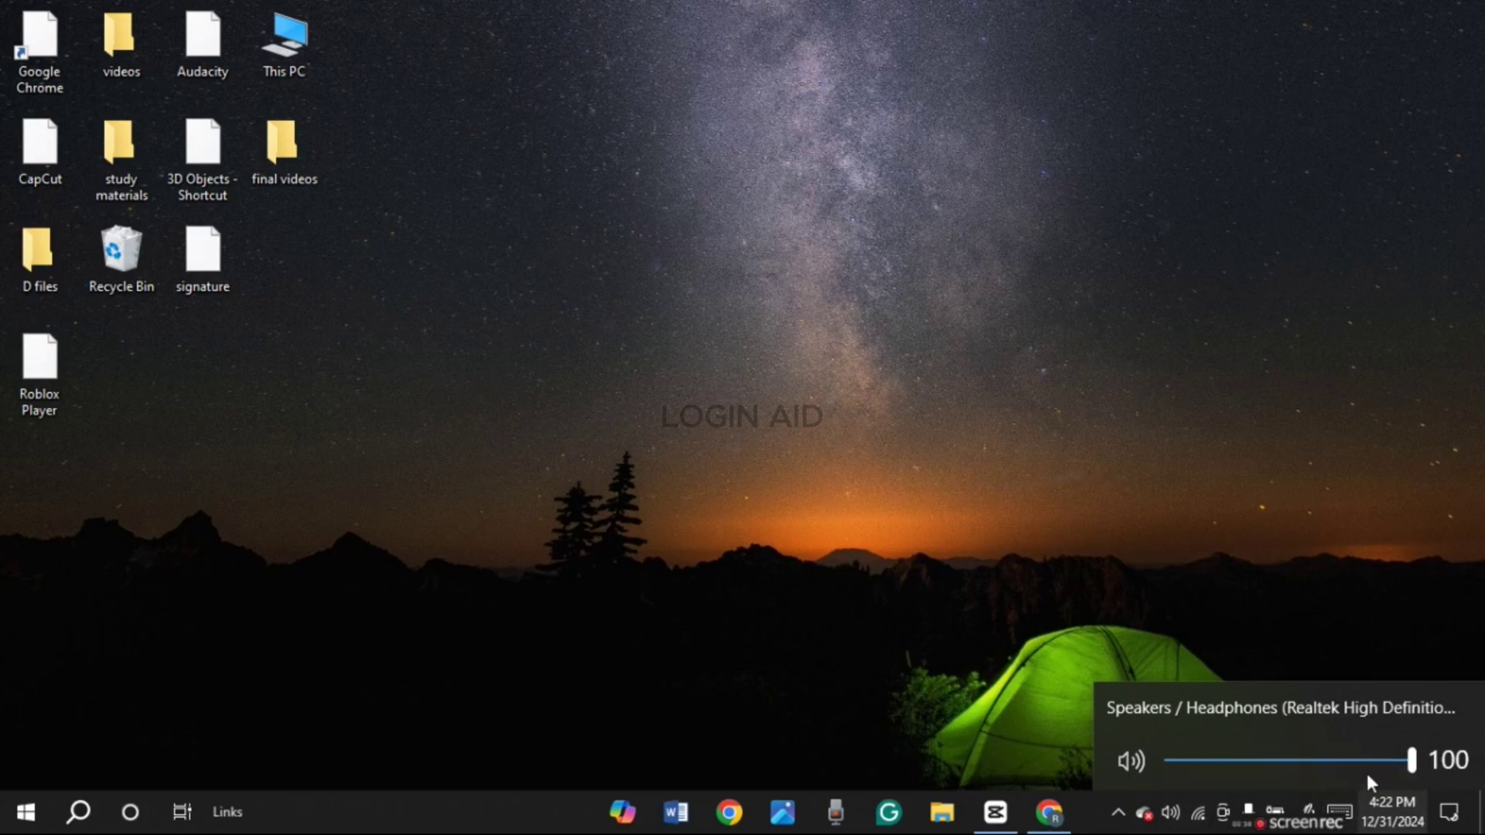
scroll(1337, 760, "down", 1)
left_click_drag(1334, 754, 1293, 763)
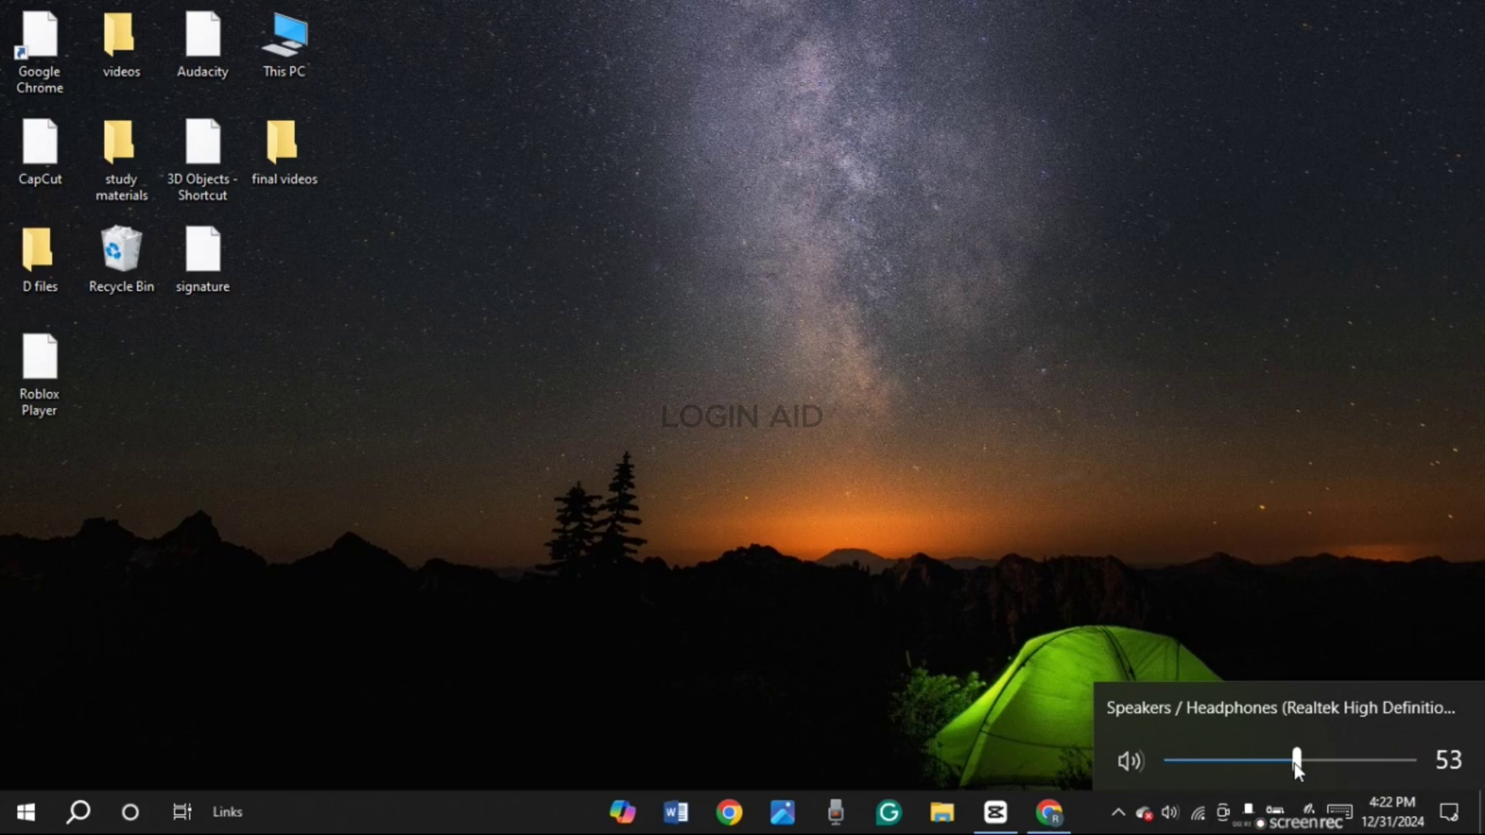
left_click(1138, 488)
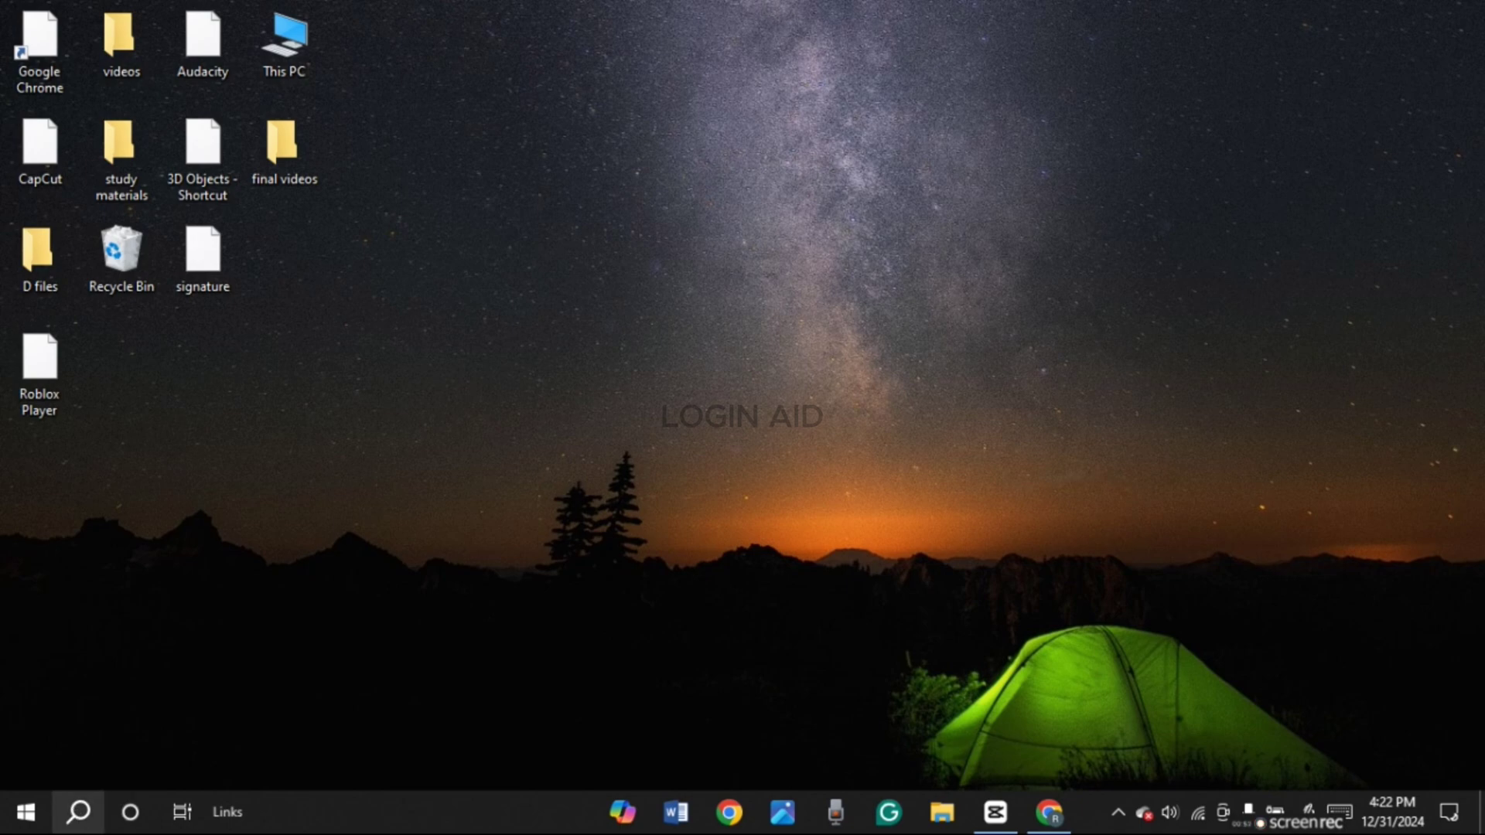
Find and open Control Panel, and bring up the Sound settings under Hardware and Sound
left_click(64, 829)
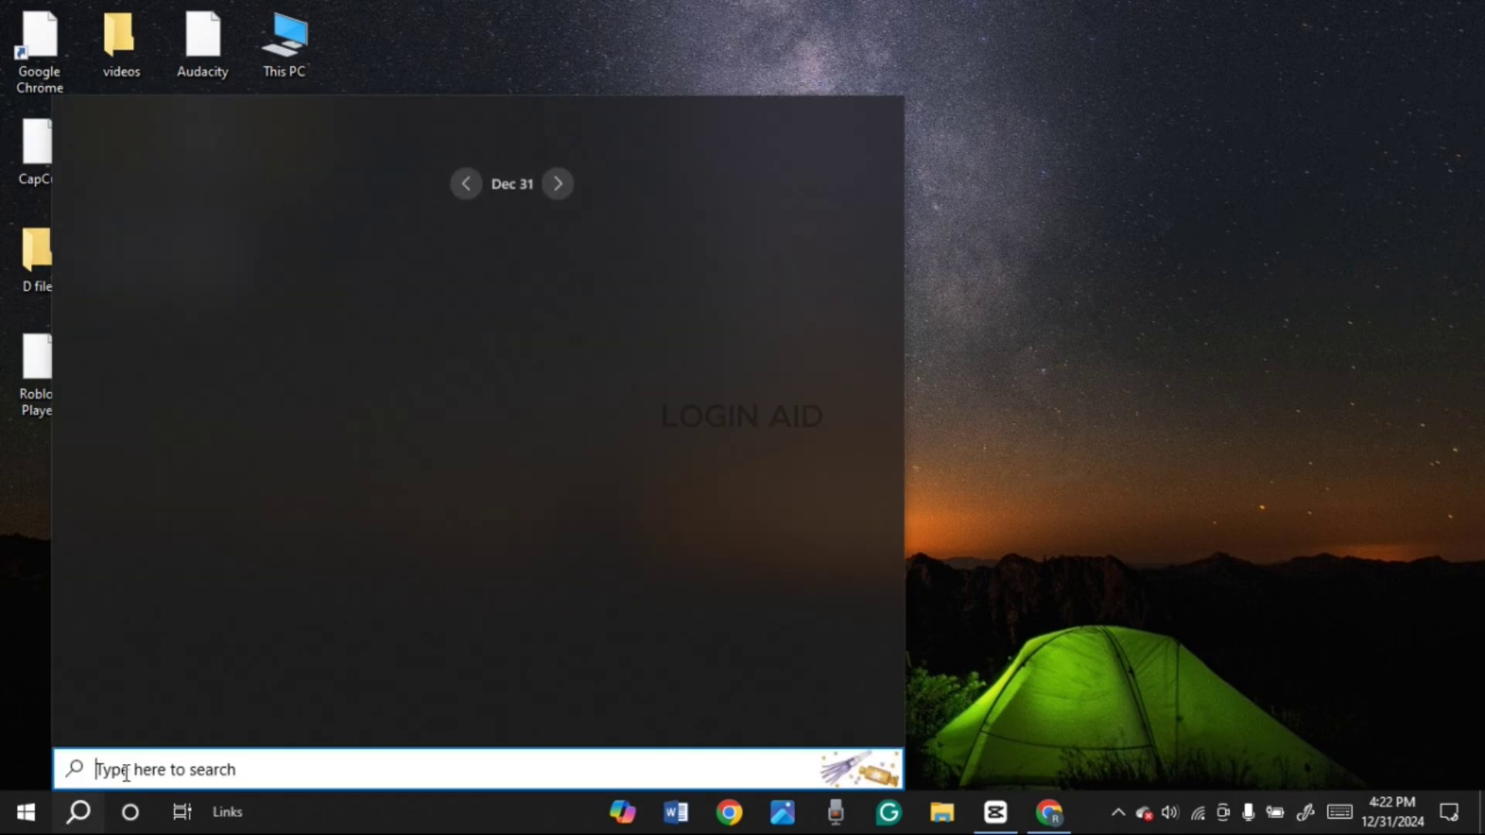
type("d")
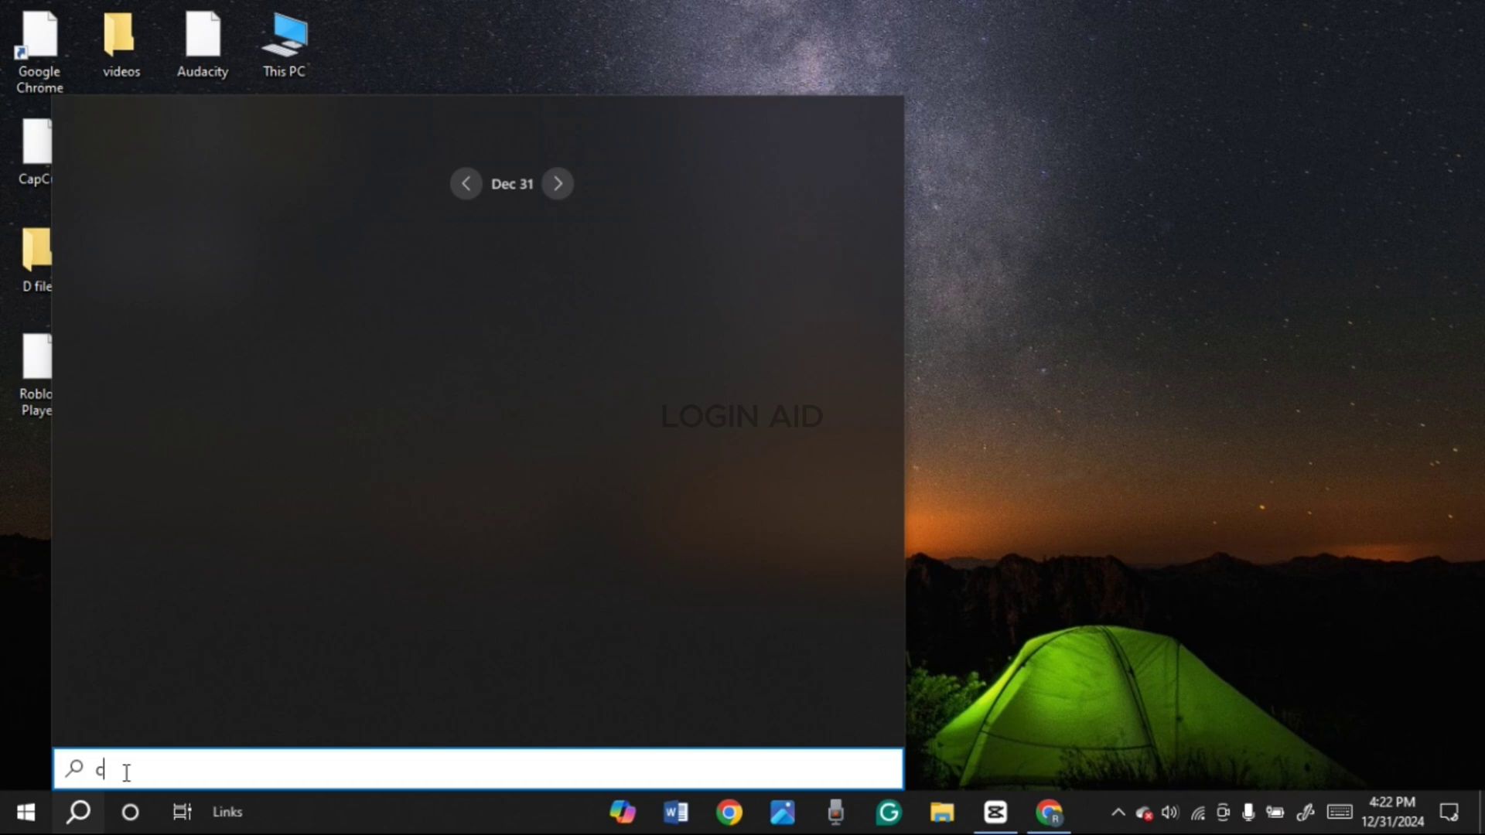
type("ontrol panel")
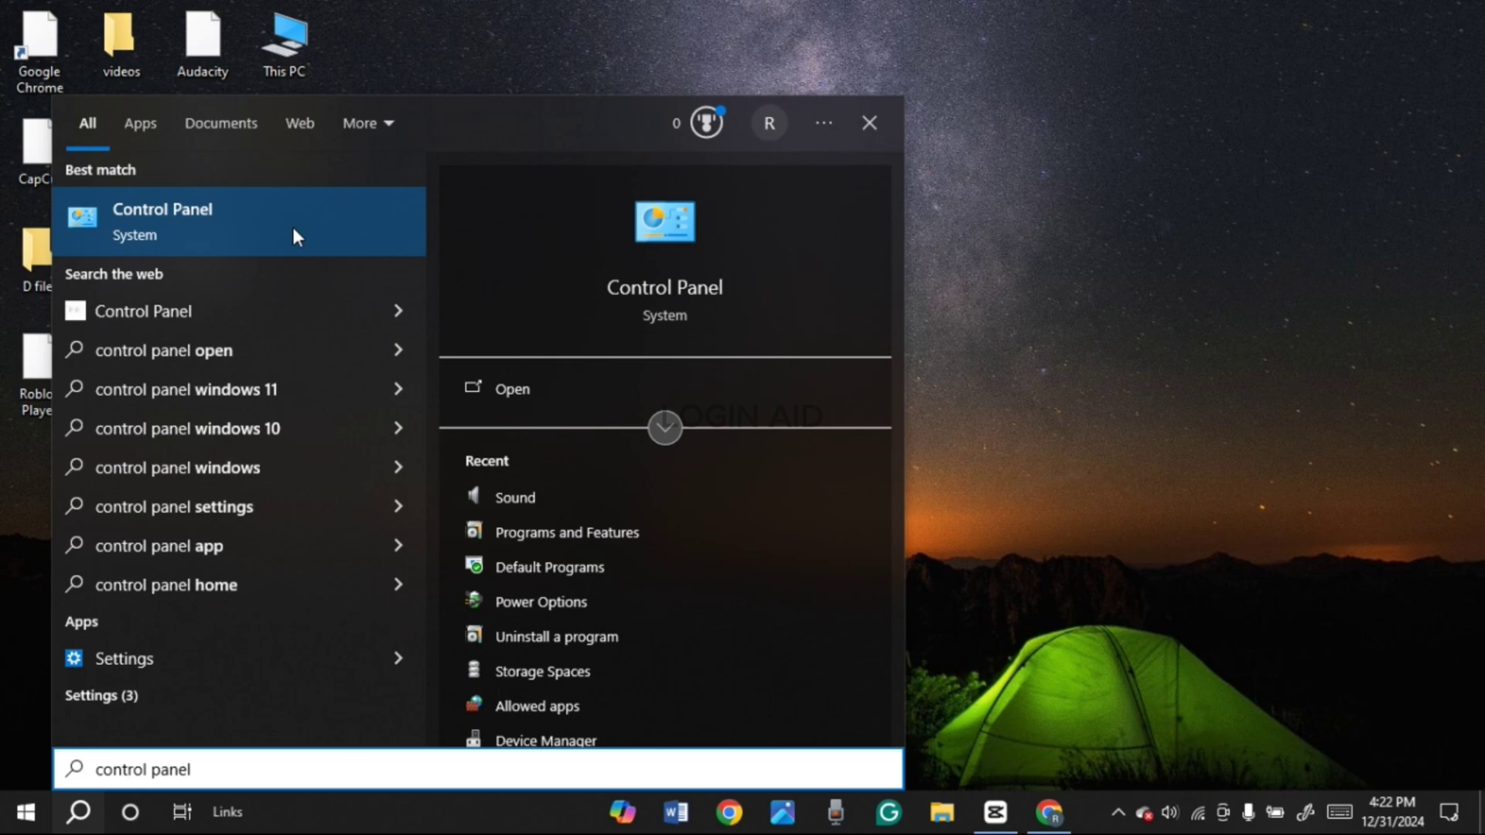
left_click(557, 398)
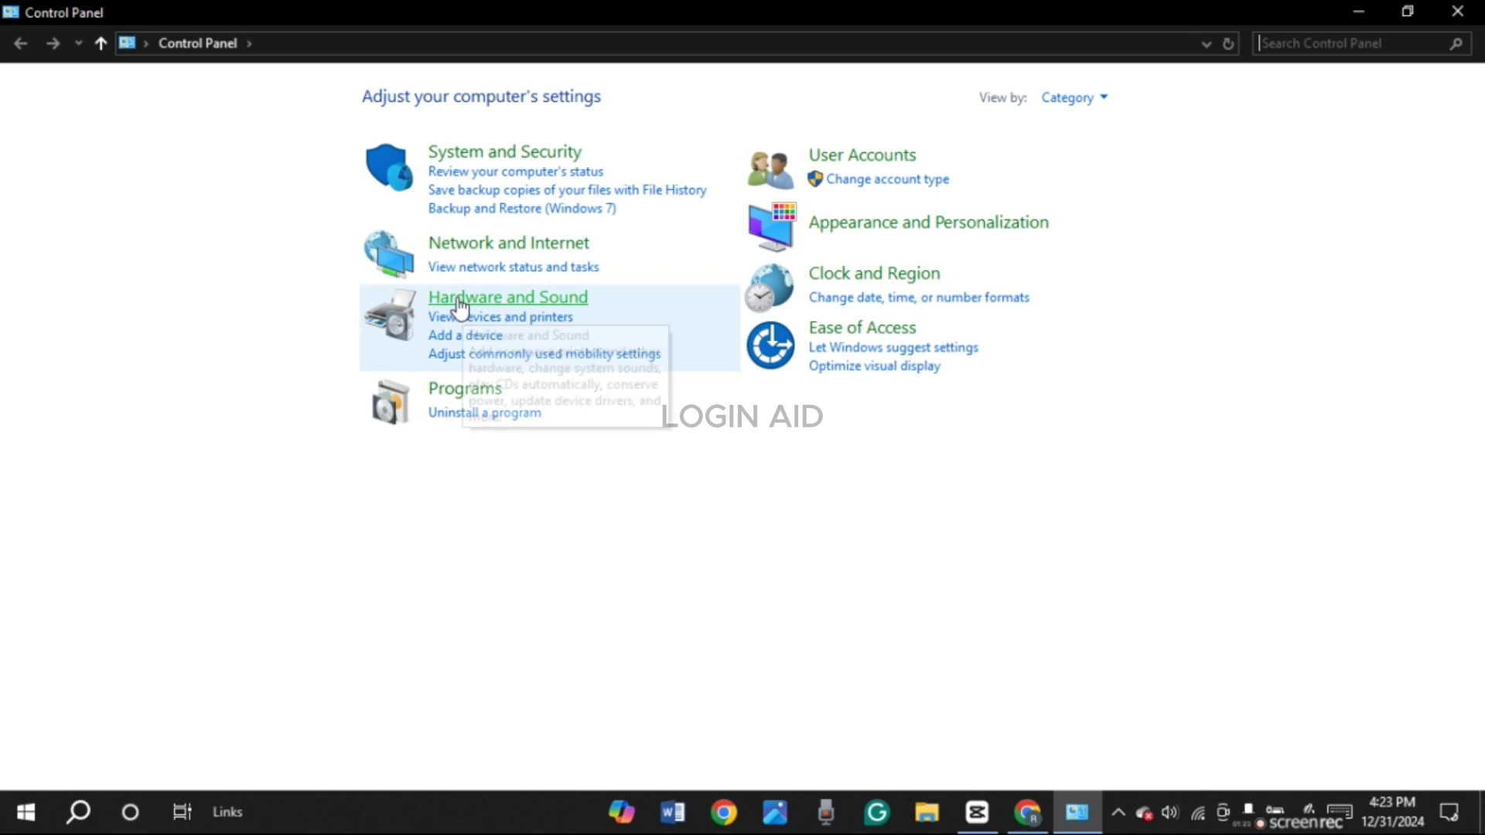
left_click(560, 304)
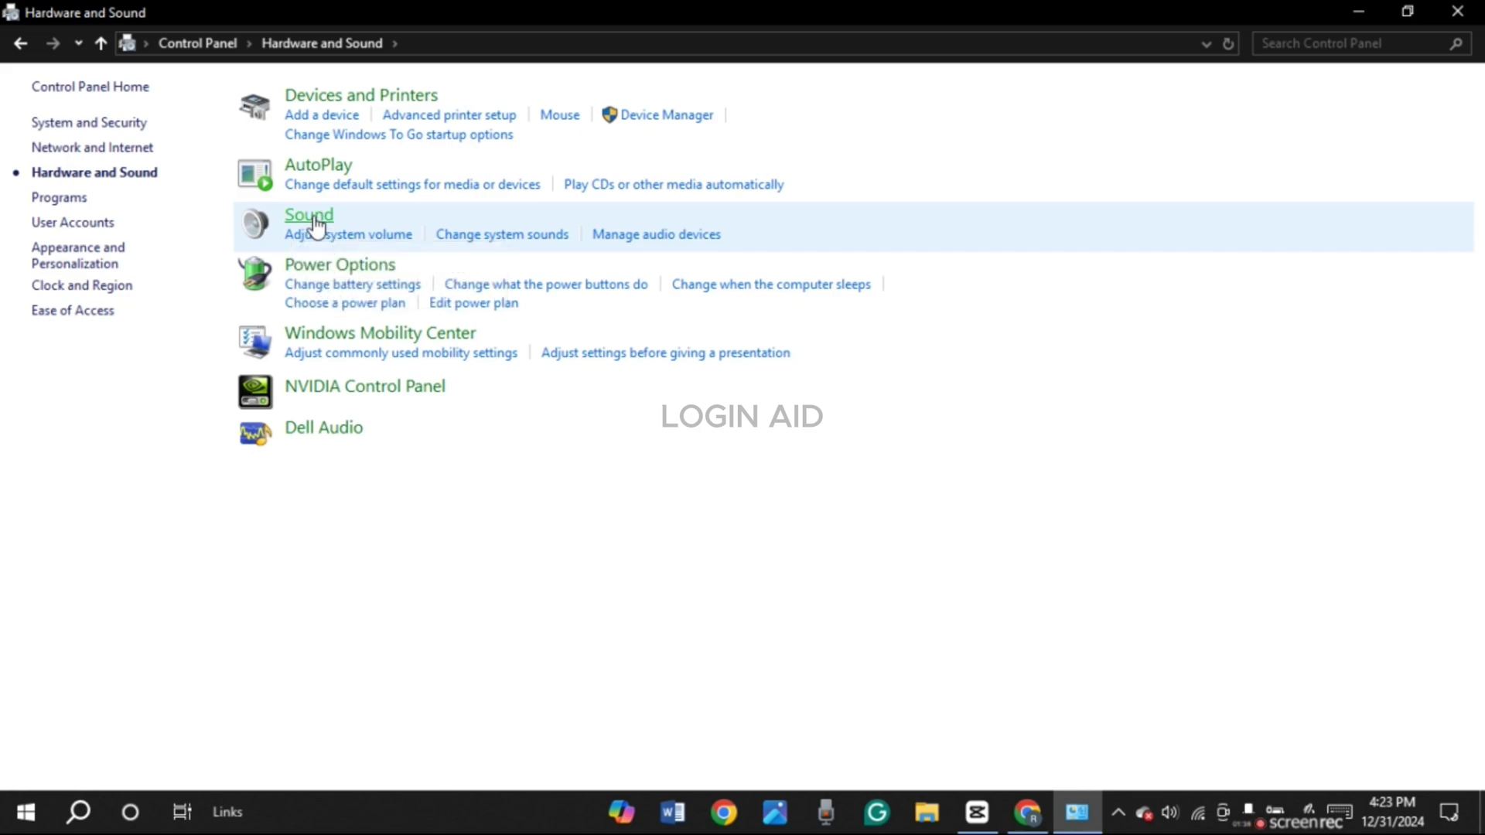
left_click(315, 221)
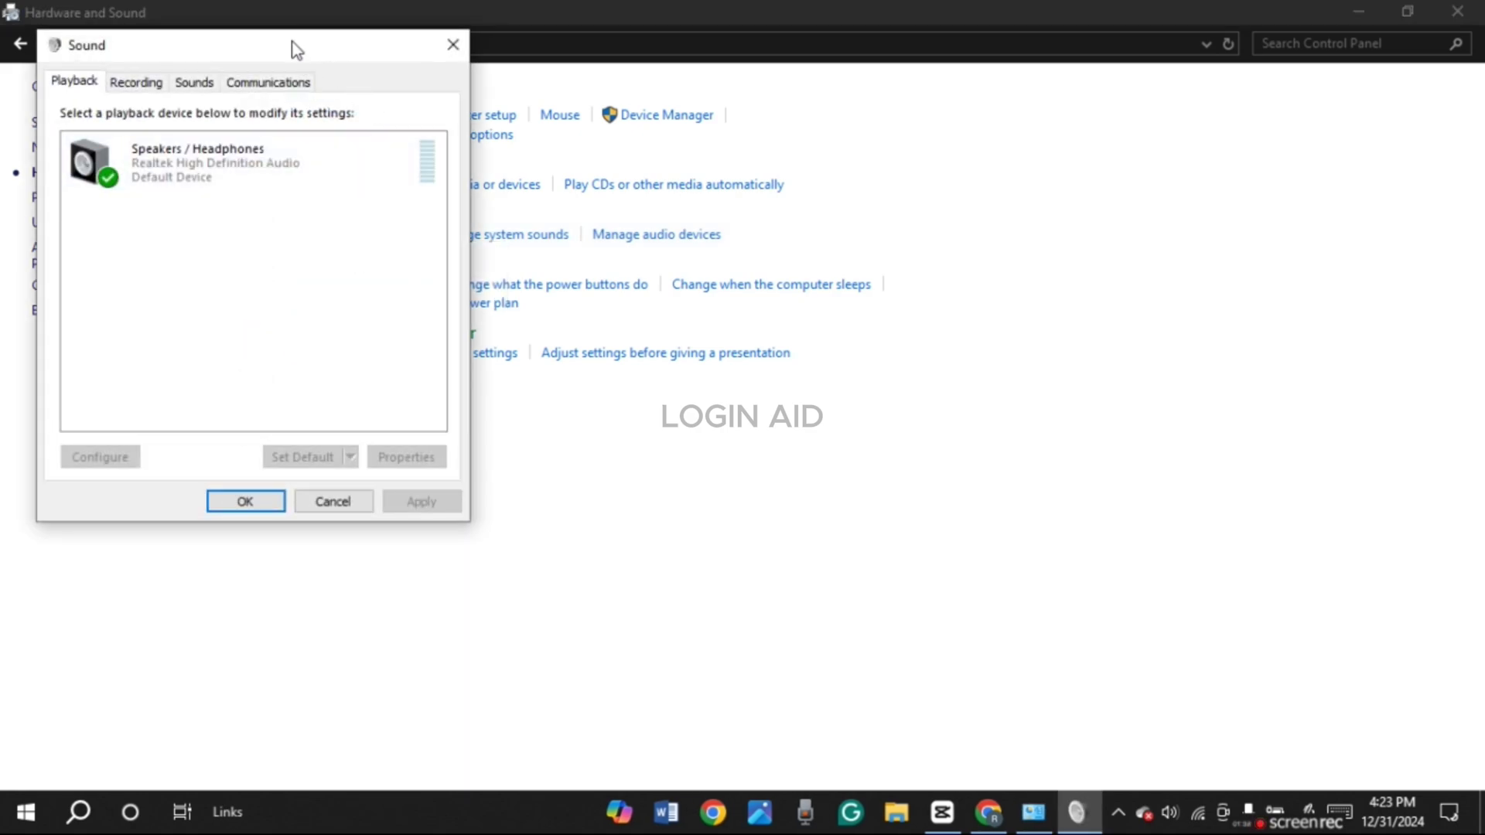
left_click_drag(297, 49, 796, 80)
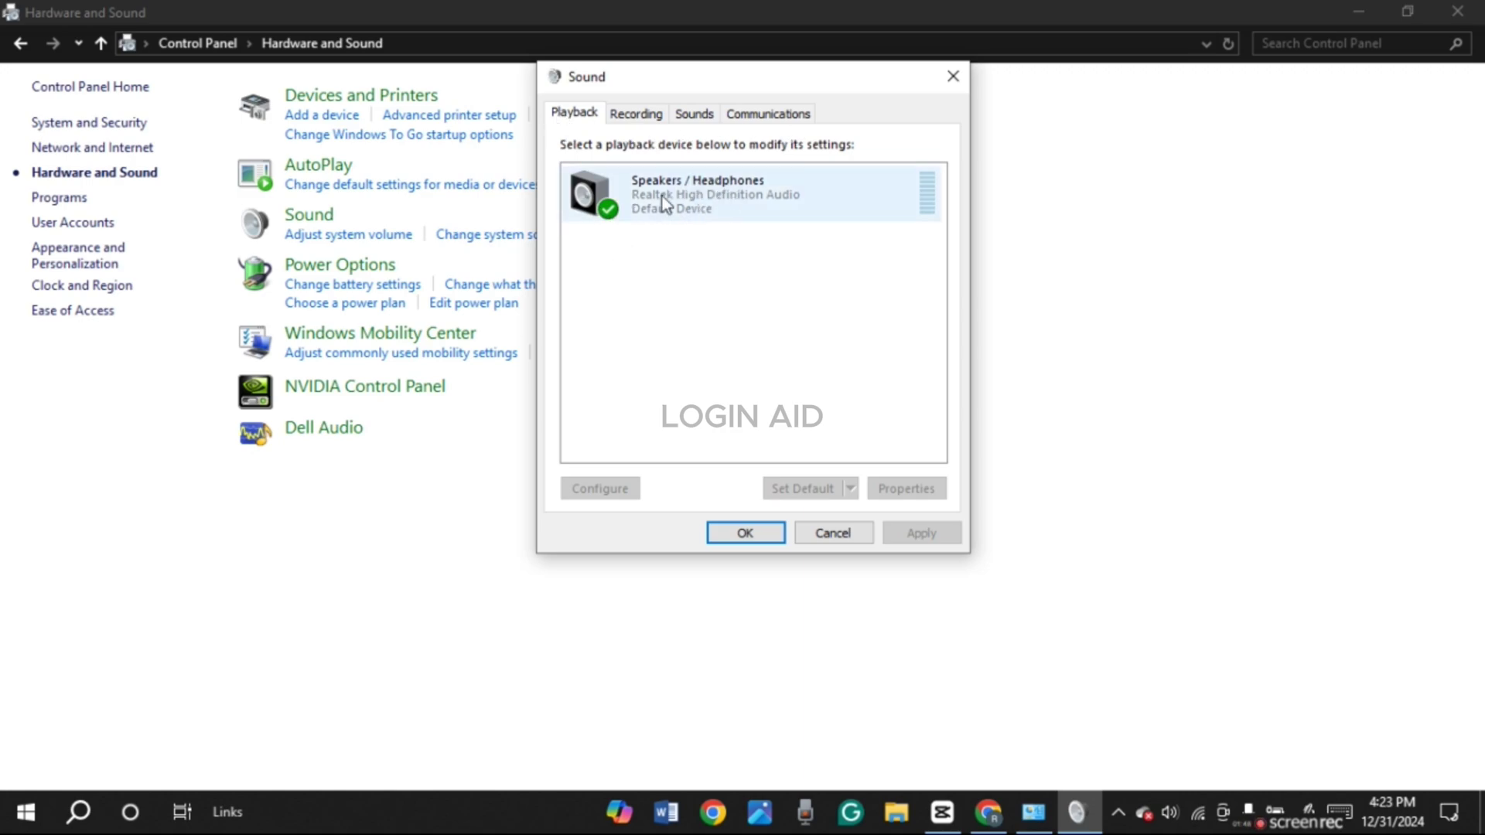
Open the Speakers / Headphones playback device's properties and show its sound enhancements
right_click(733, 214)
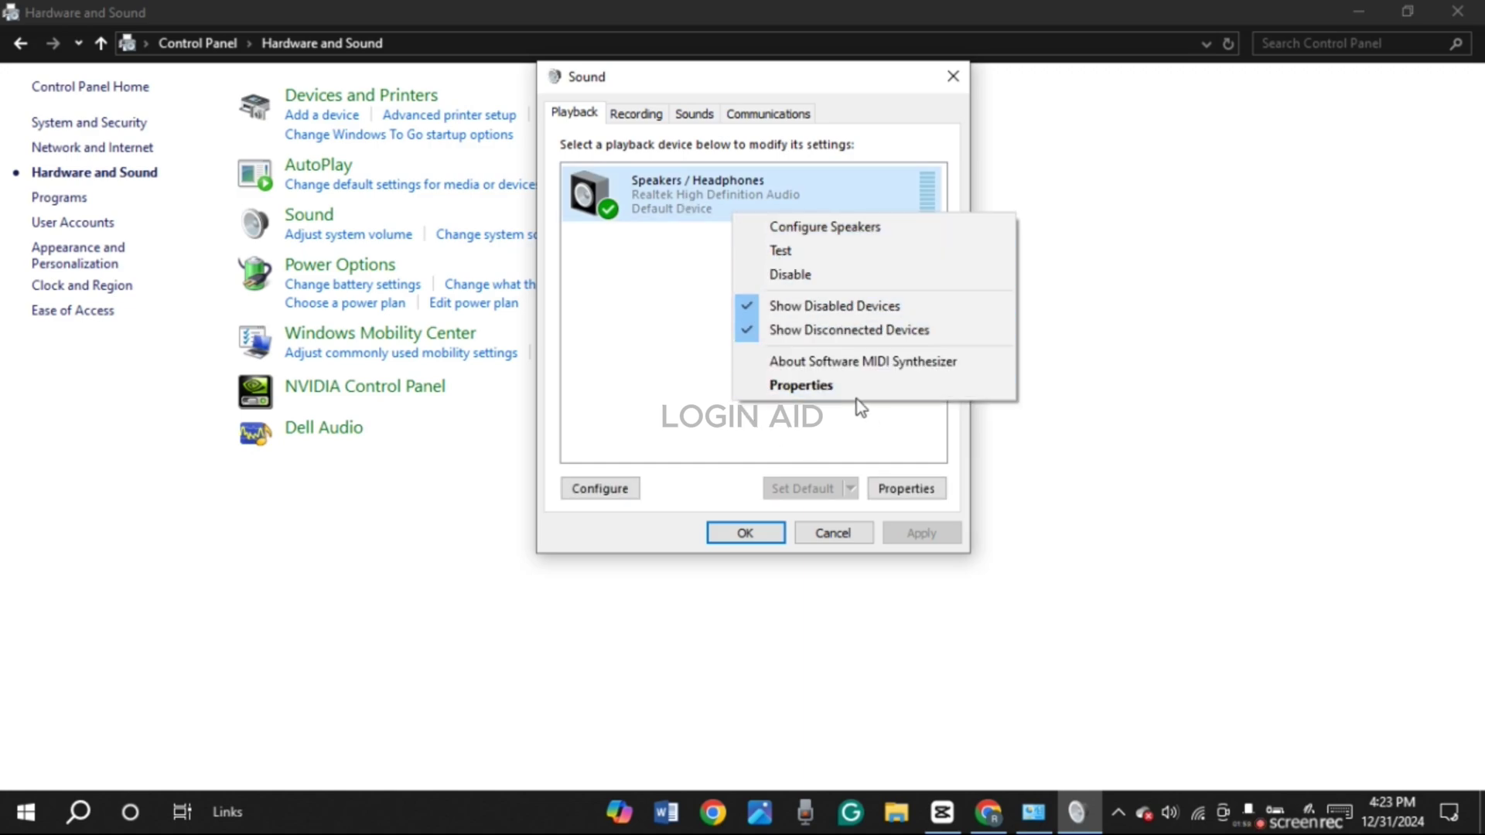
left_click(802, 386)
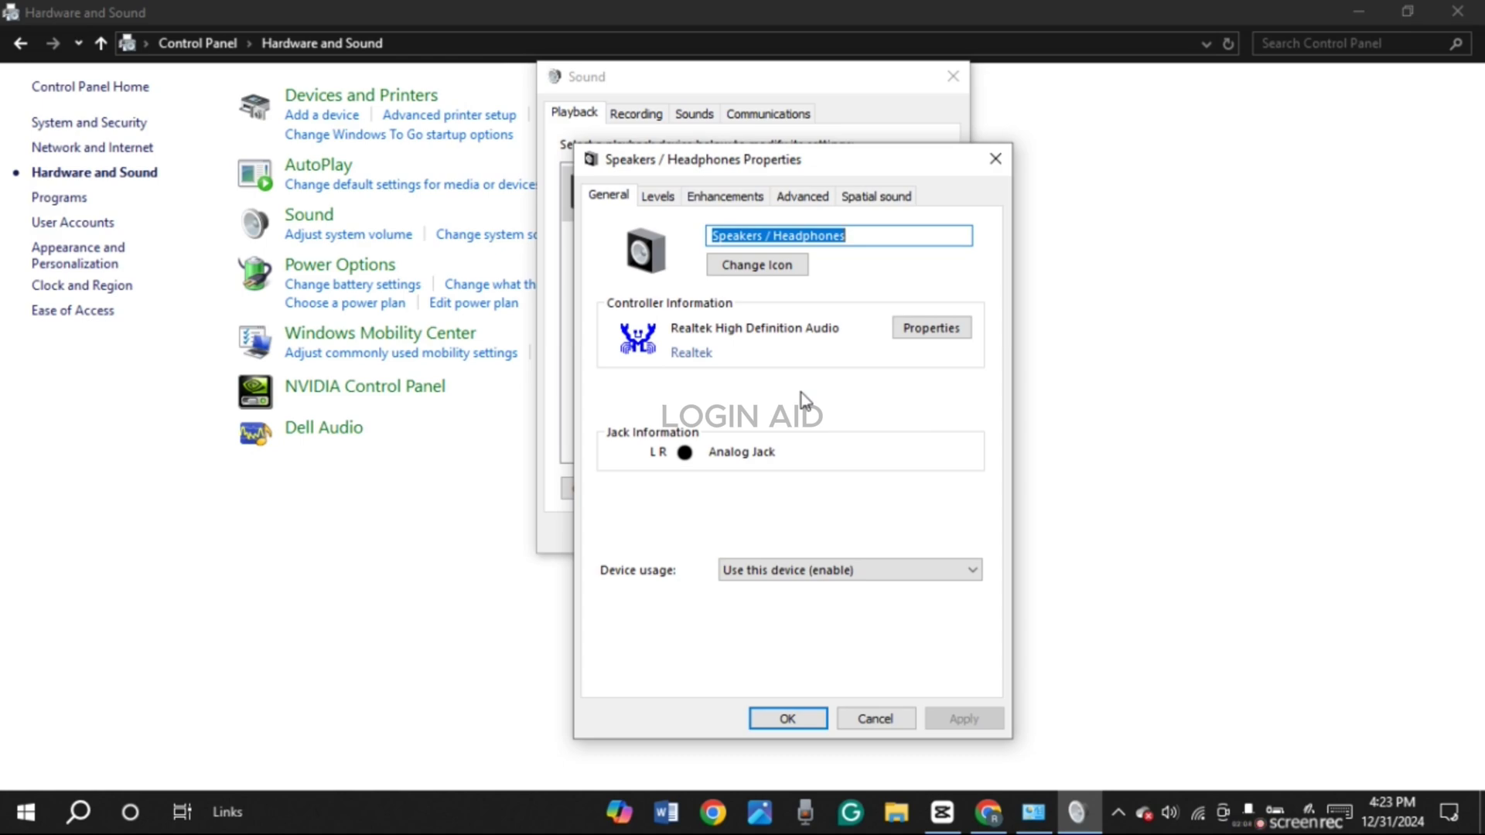
left_click_drag(859, 163, 834, 71)
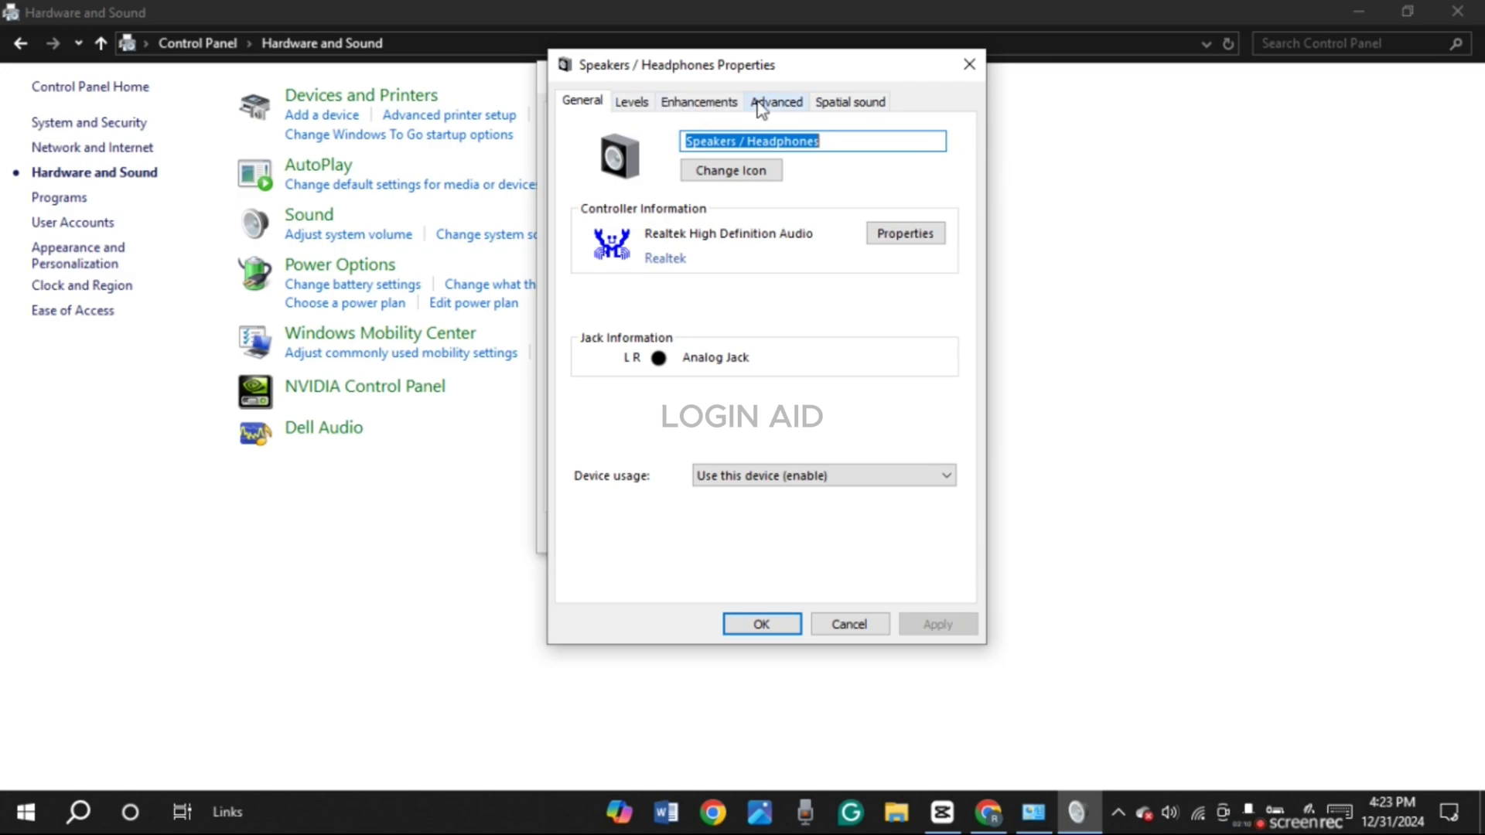
left_click(712, 104)
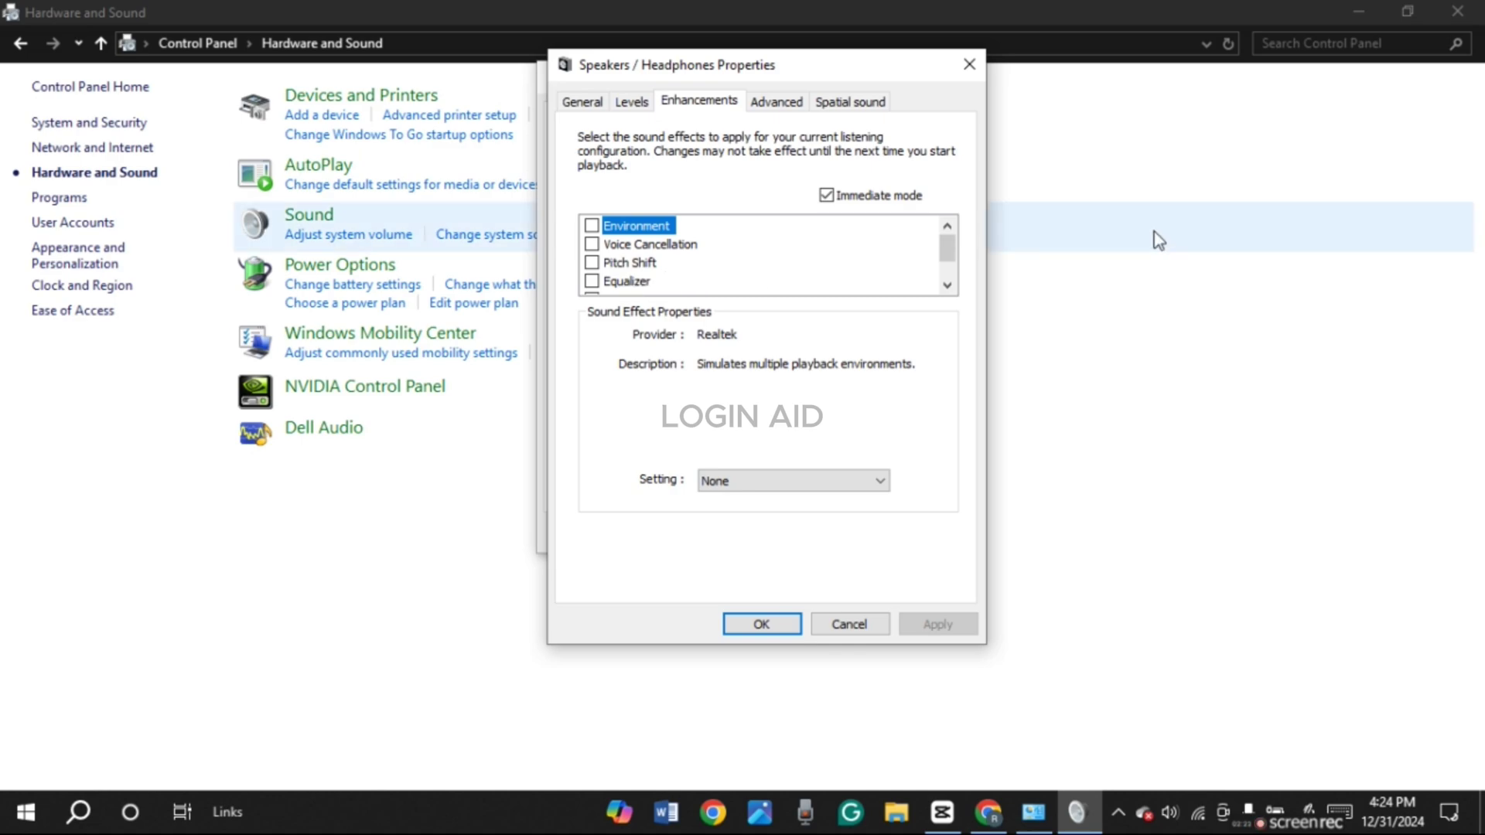
Select the Pitch Shift enhancement, accept the speaker properties and close the Sound settings
mouse_move(945, 249)
left_mouse_down()
mouse_move(947, 276)
mouse_move(945, 228)
left_mouse_up()
left_click(592, 263)
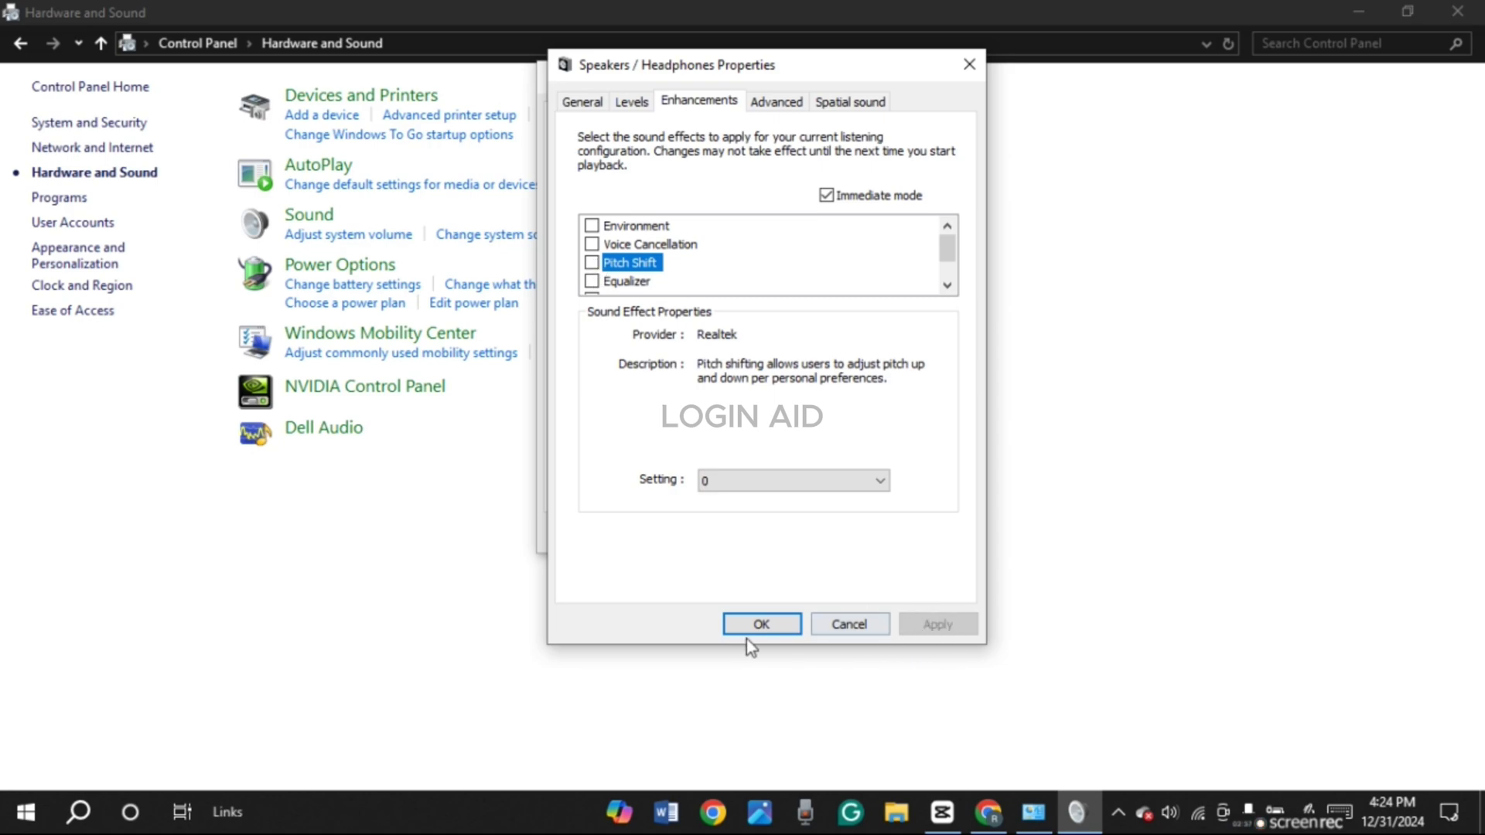
left_click(762, 624)
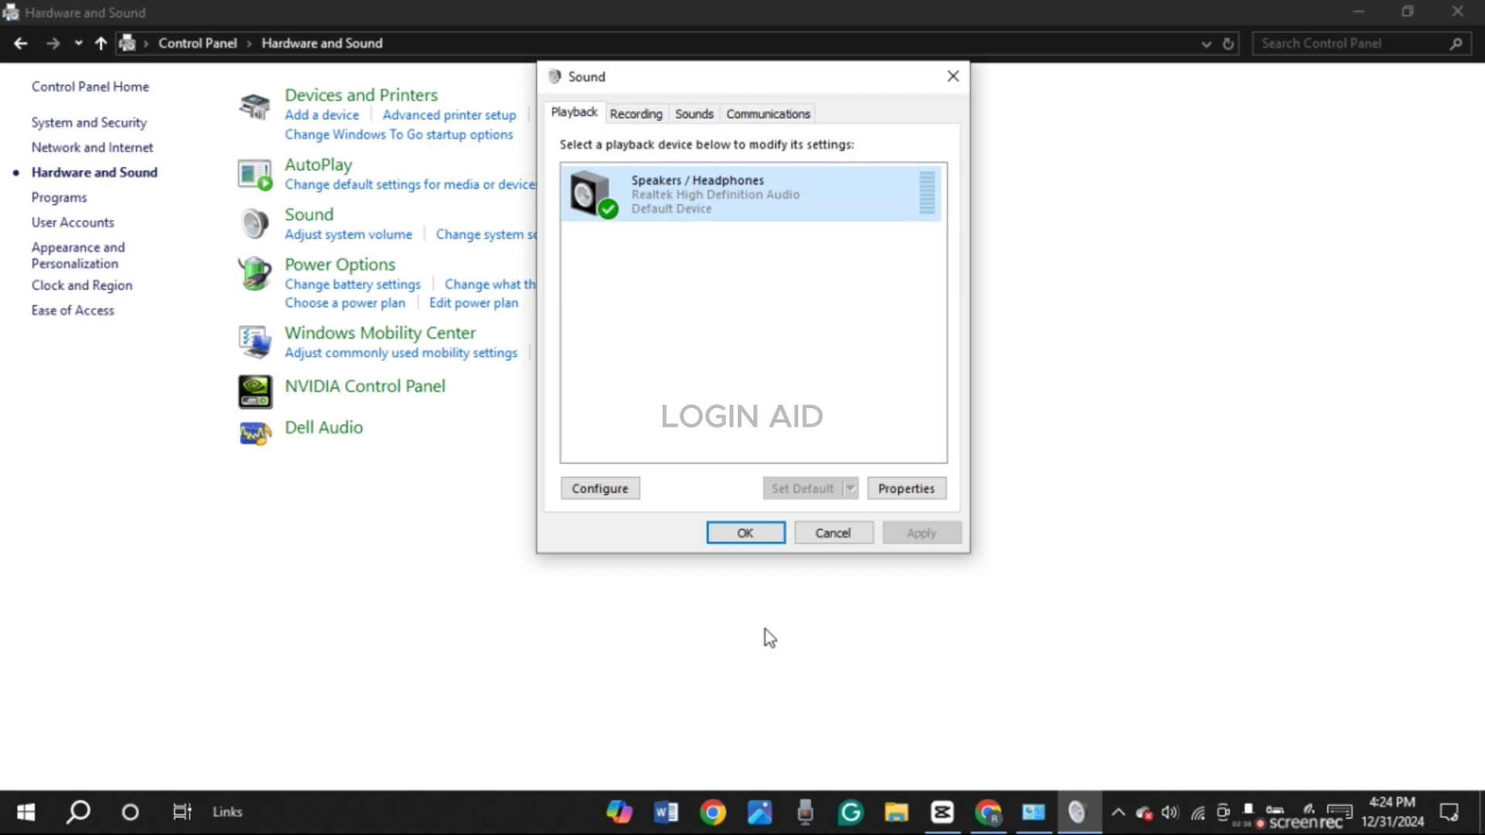
left_click(952, 78)
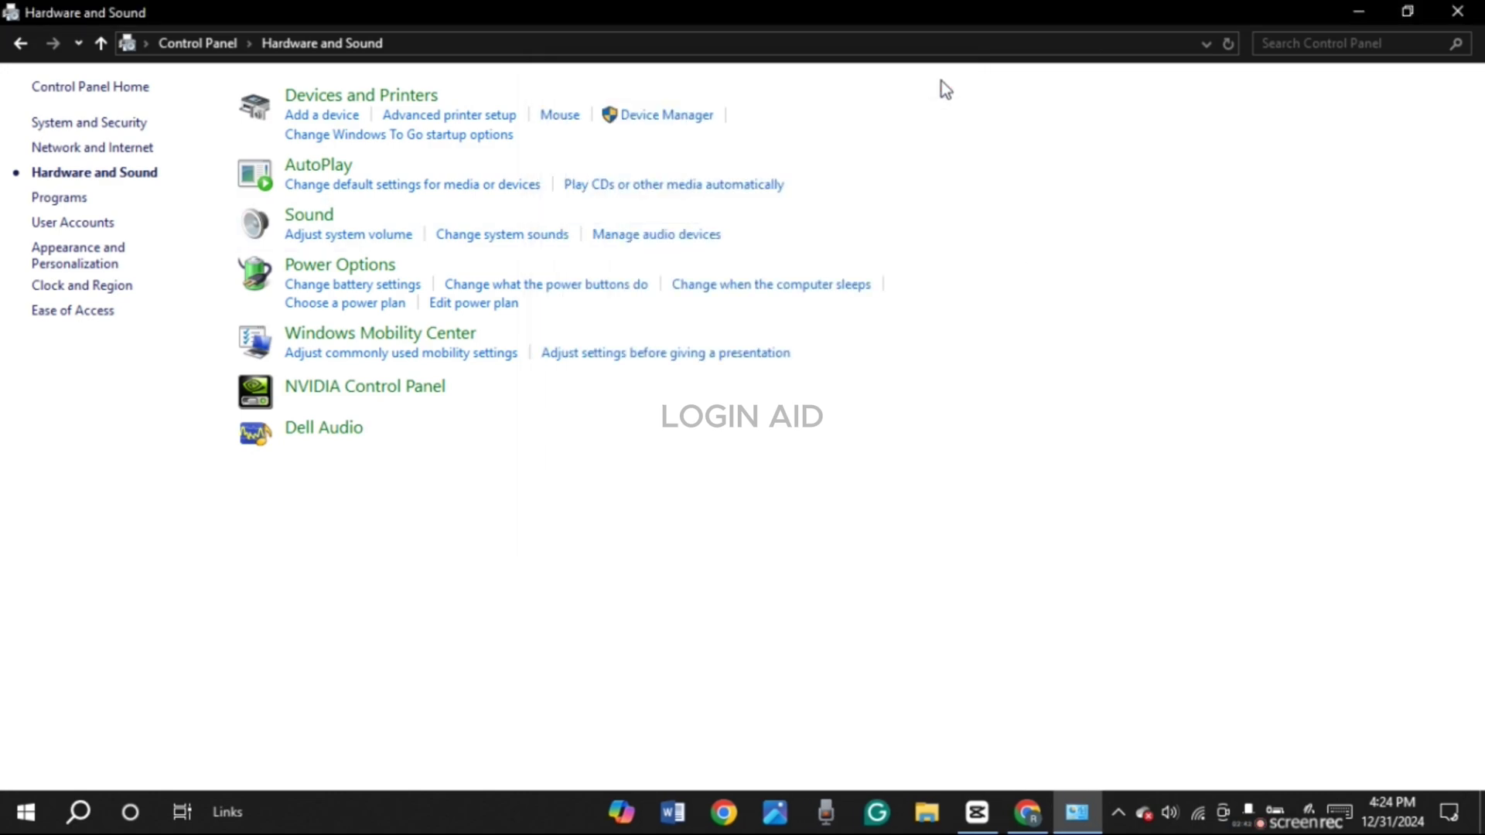
Search Windows for "services" and open the Services console
left_click(81, 813)
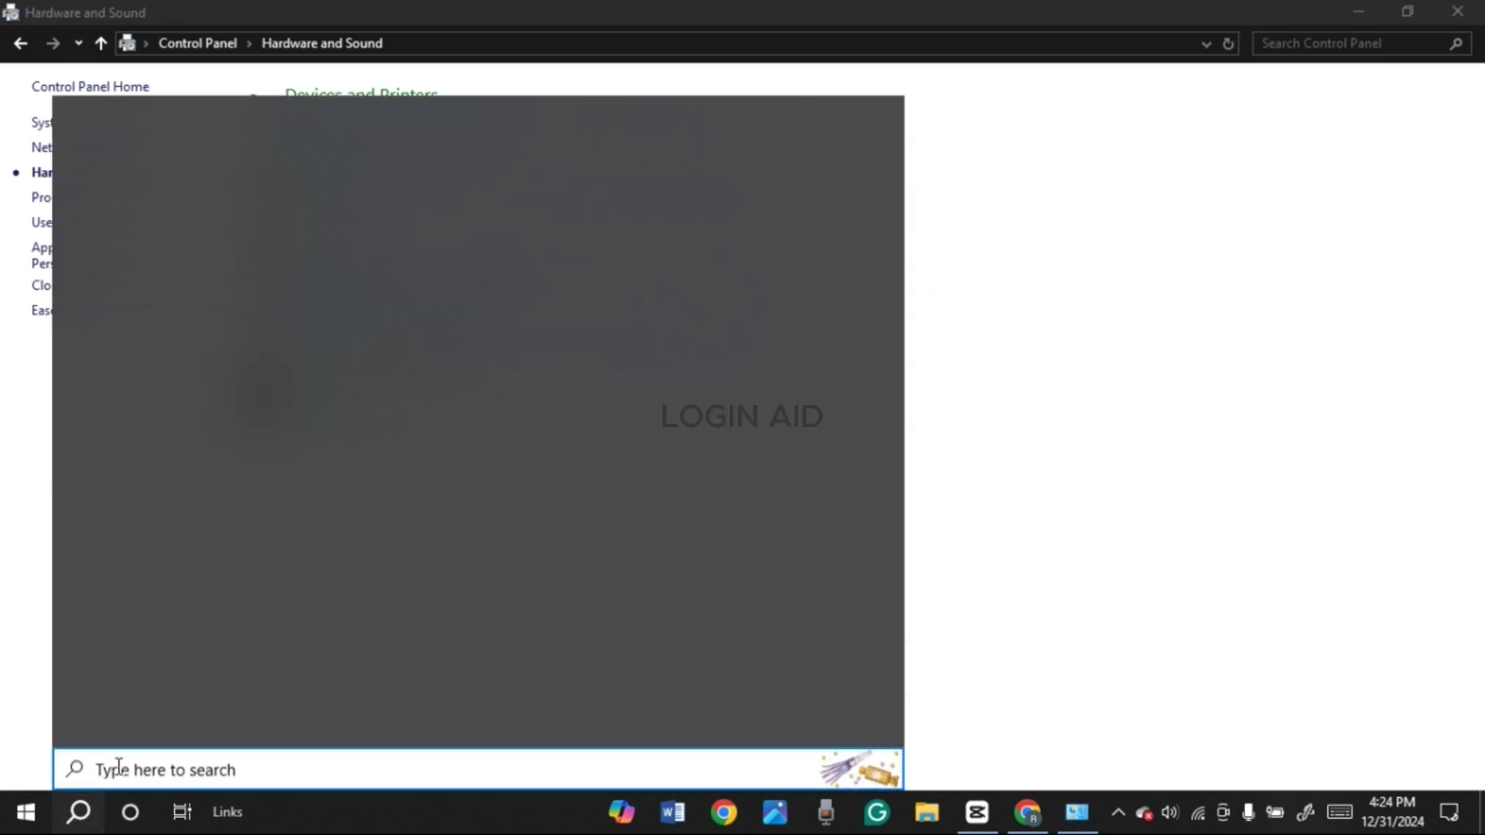
type("servic")
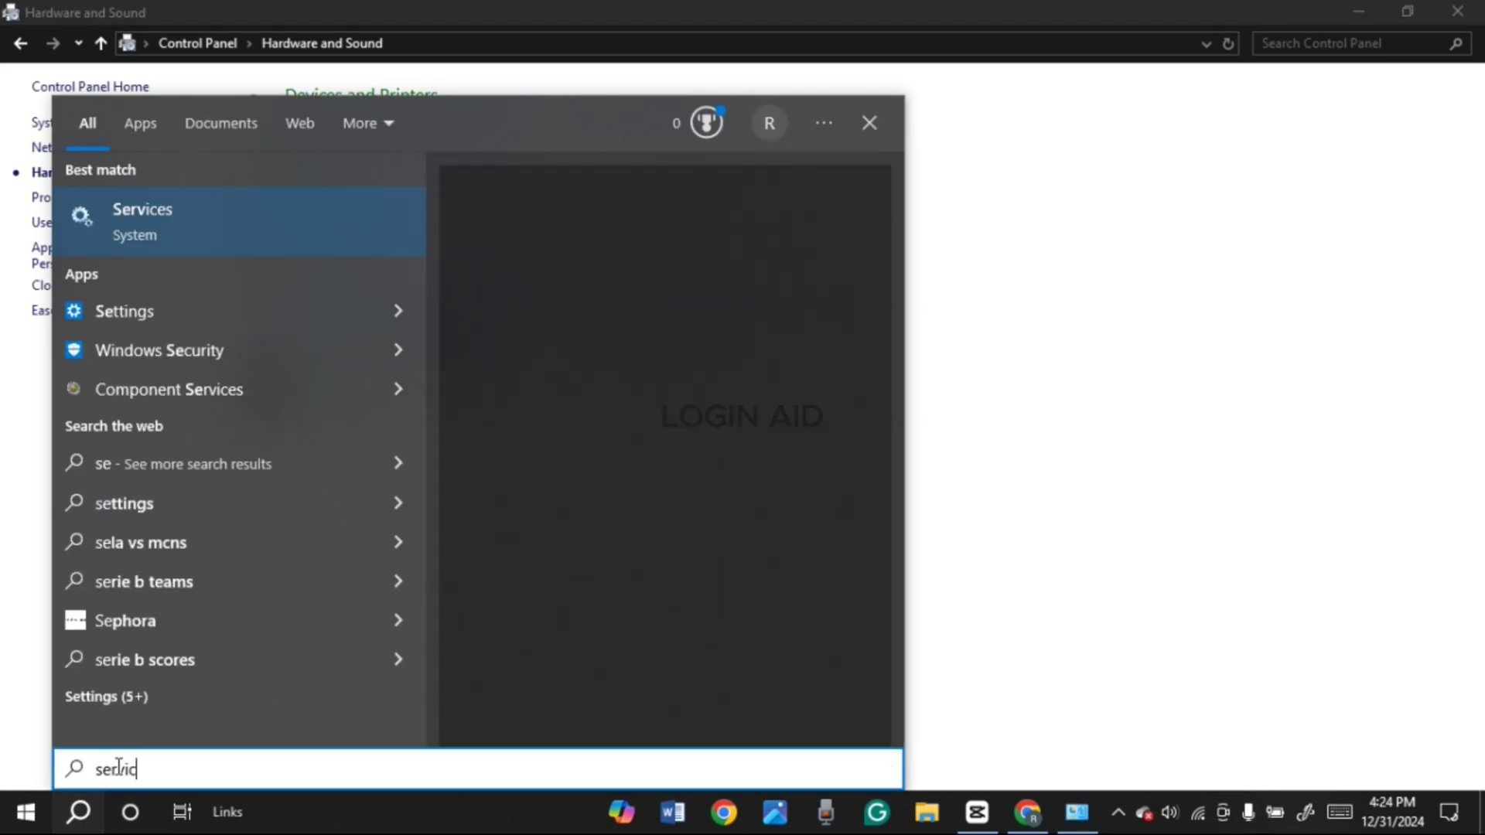
type("es")
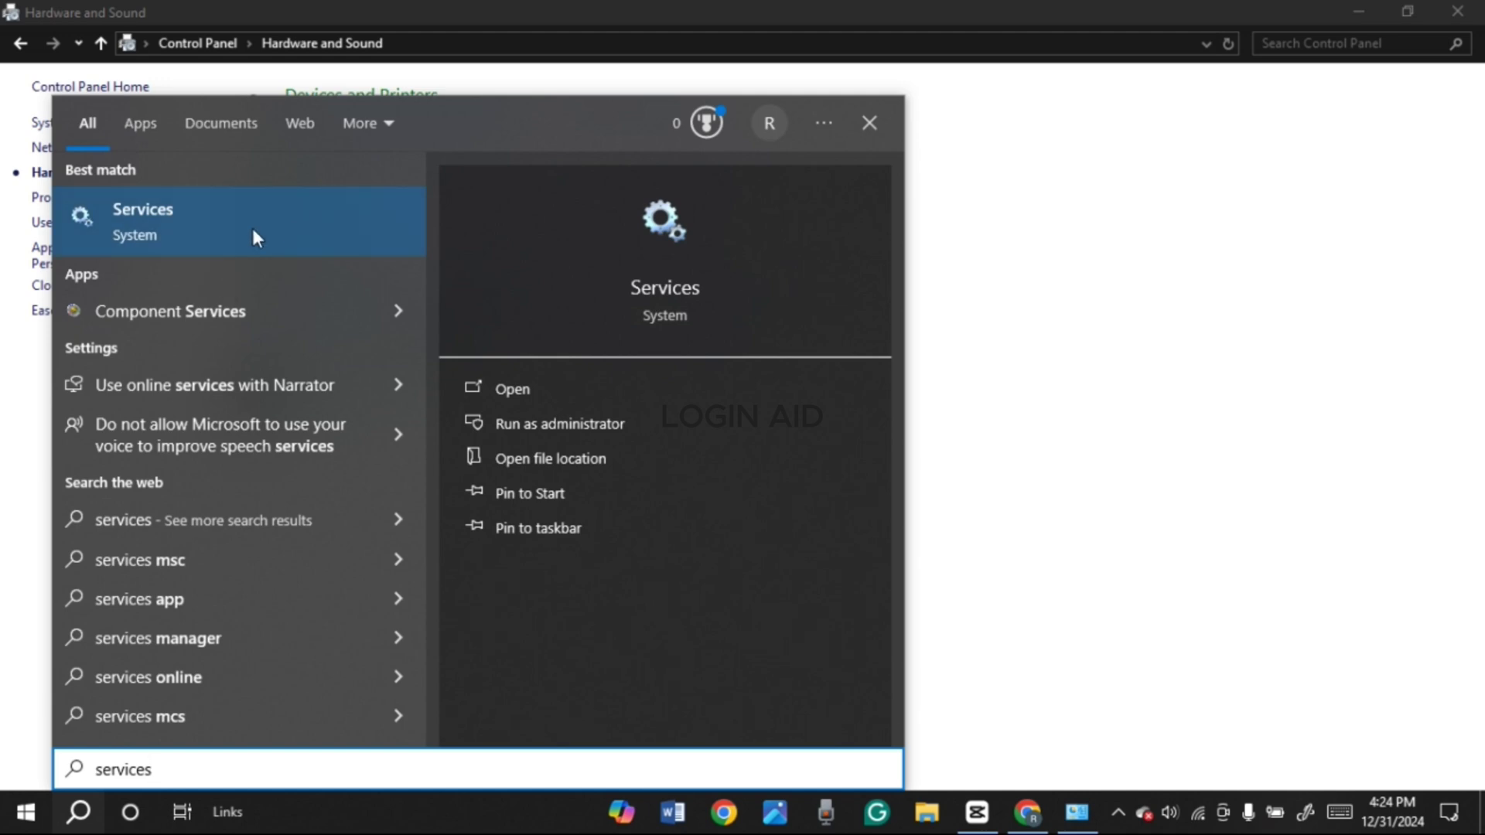
left_click(560, 389)
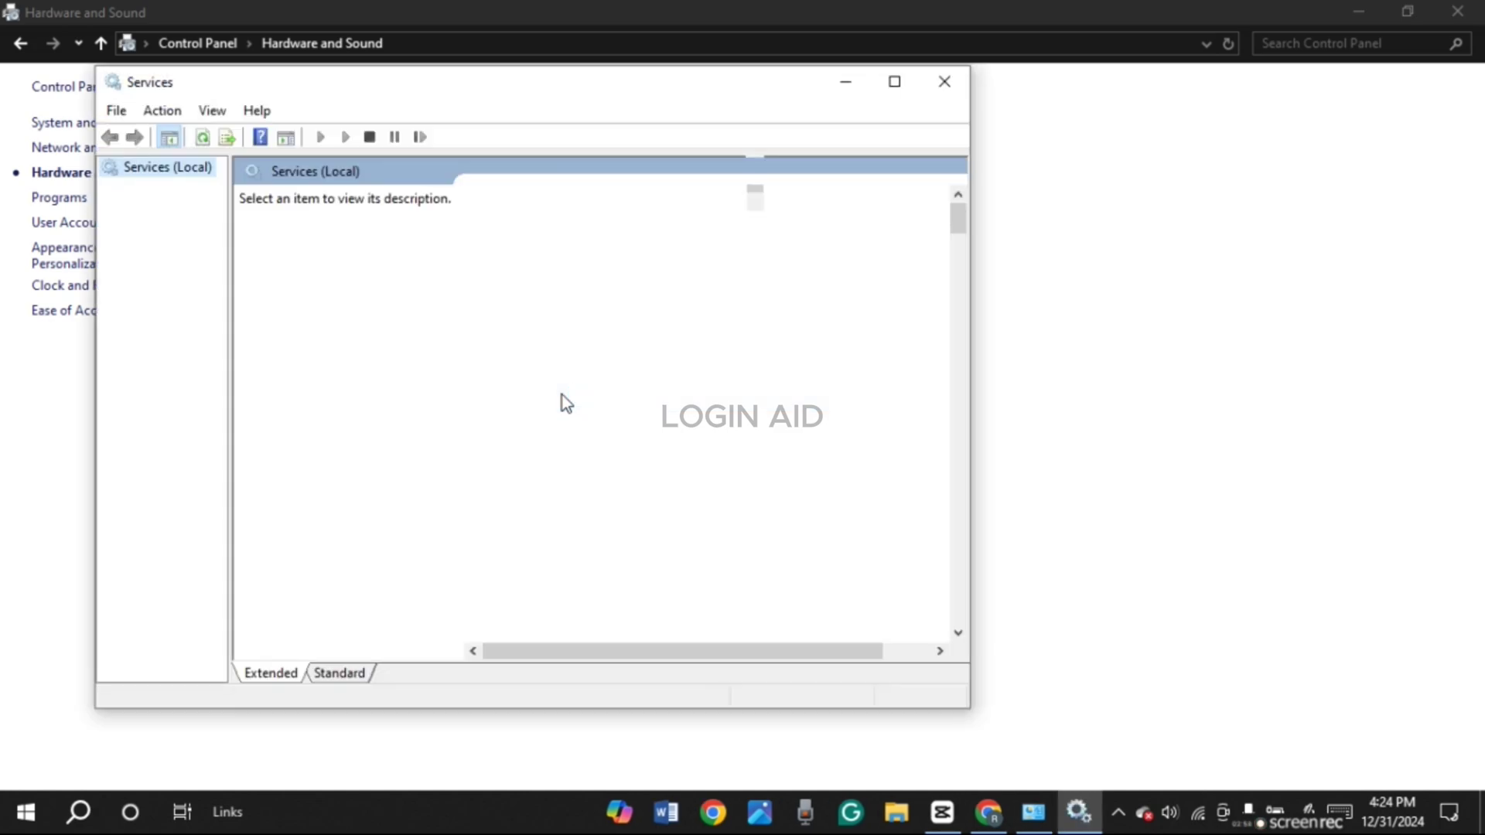
left_click_drag(743, 89, 905, 85)
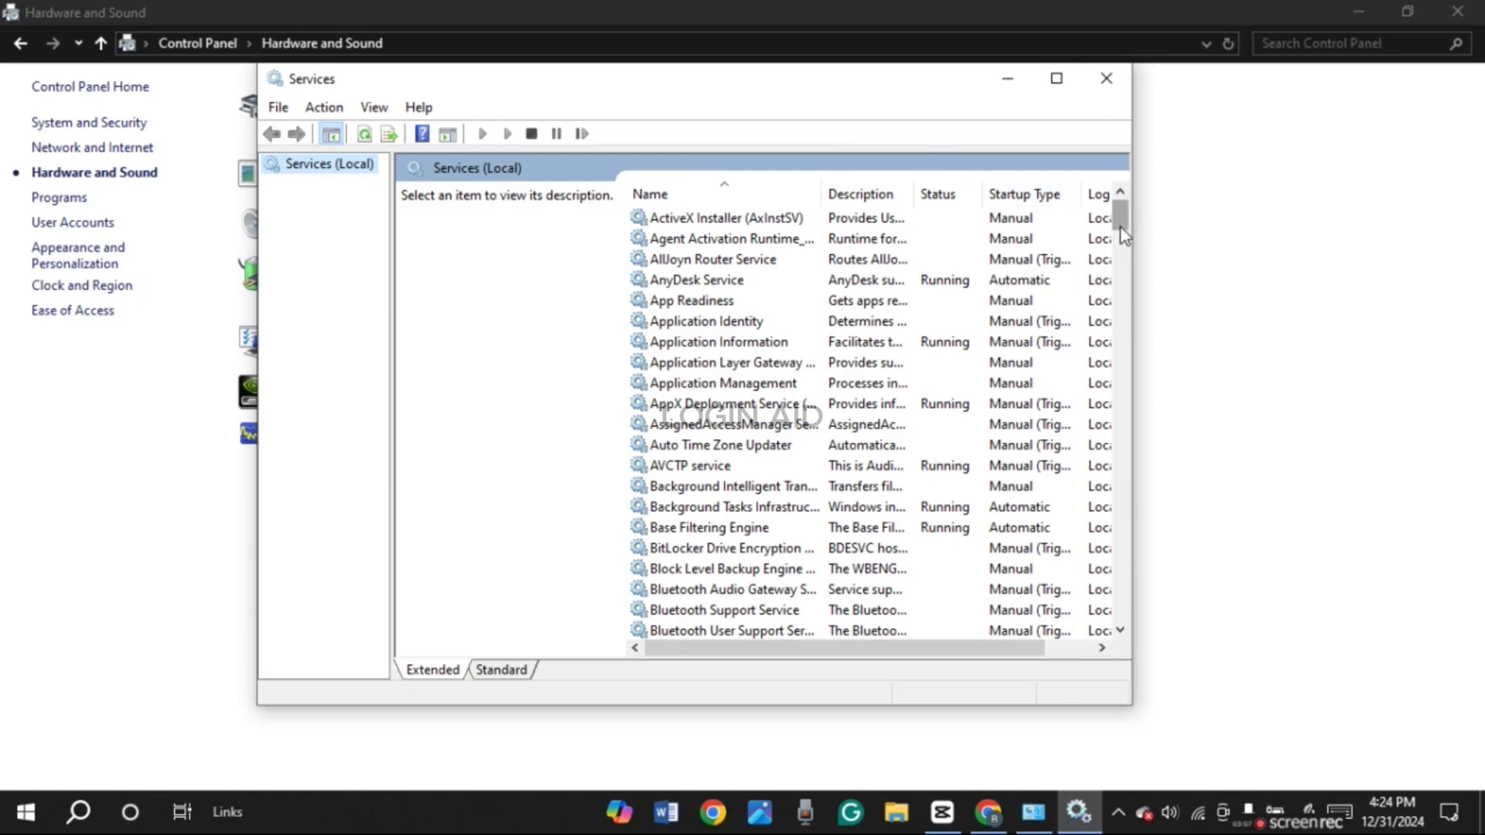
Set the Windows Audio service's startup type to Automatic, apply it and close the Services console
left_click_drag(1120, 226, 1115, 559)
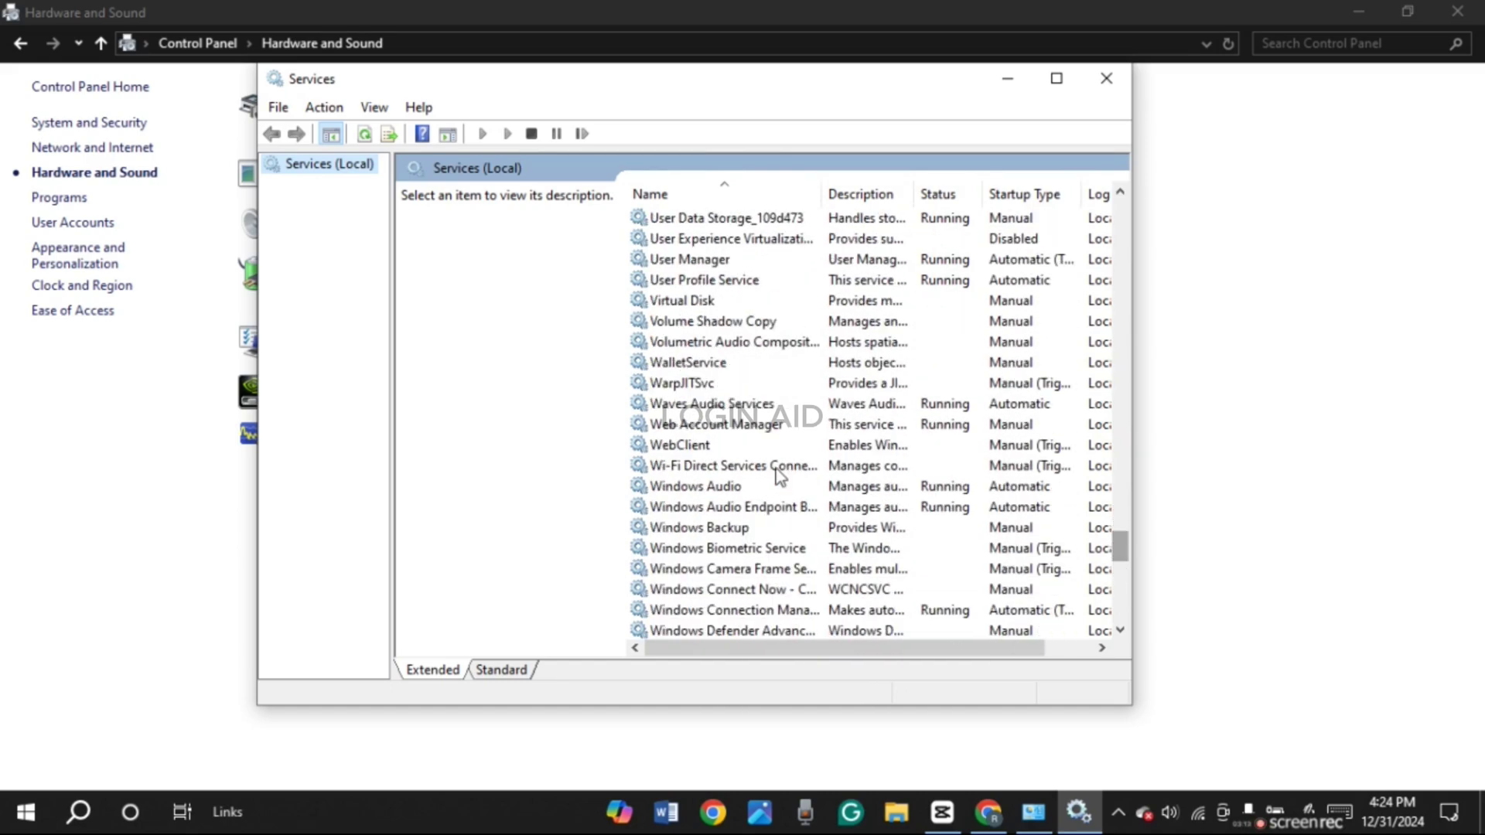
double_click(739, 487)
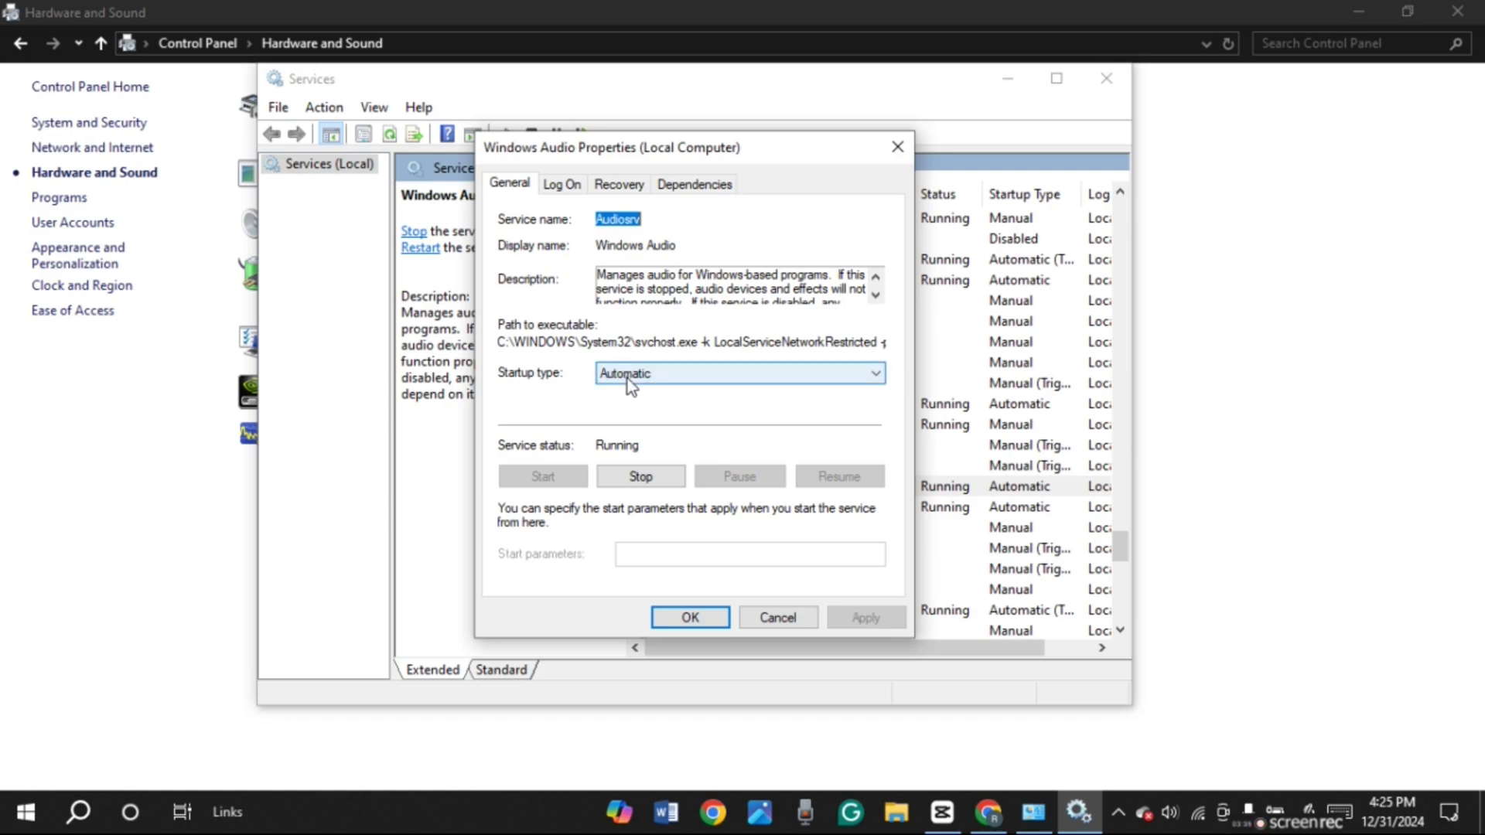
left_click(683, 379)
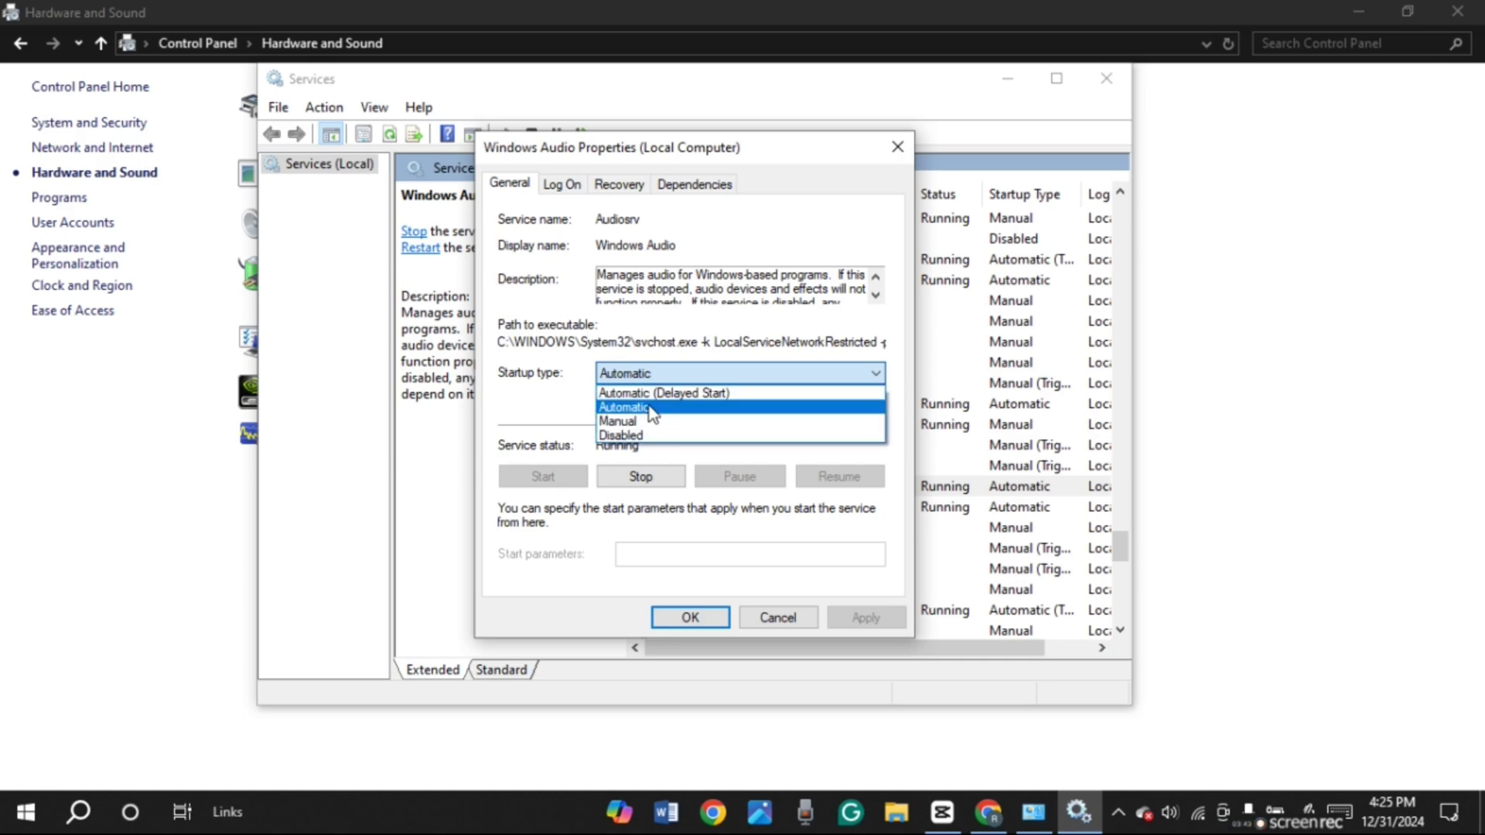
left_click(652, 408)
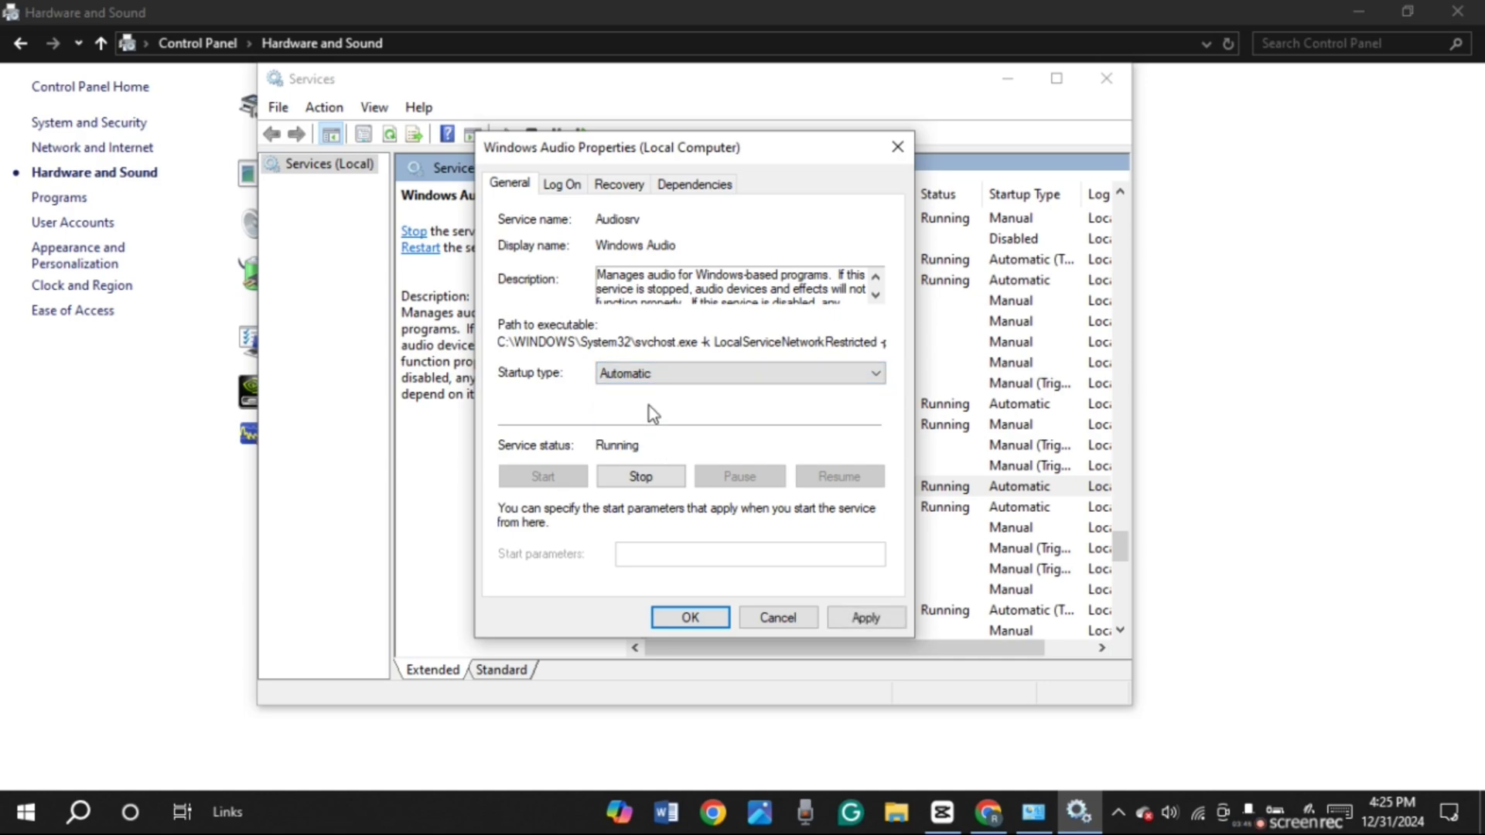
left_click(865, 617)
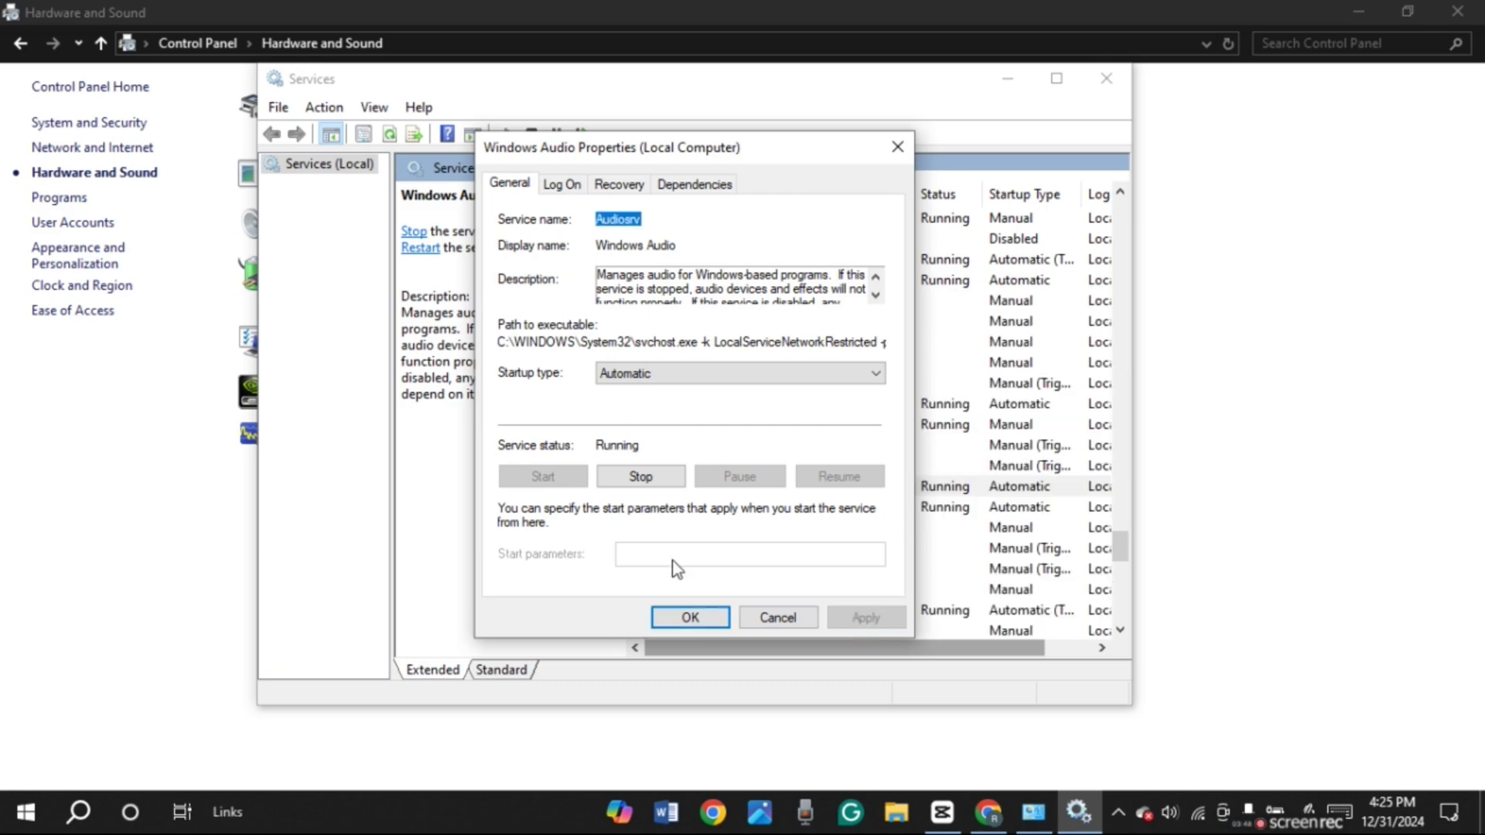
left_click(691, 619)
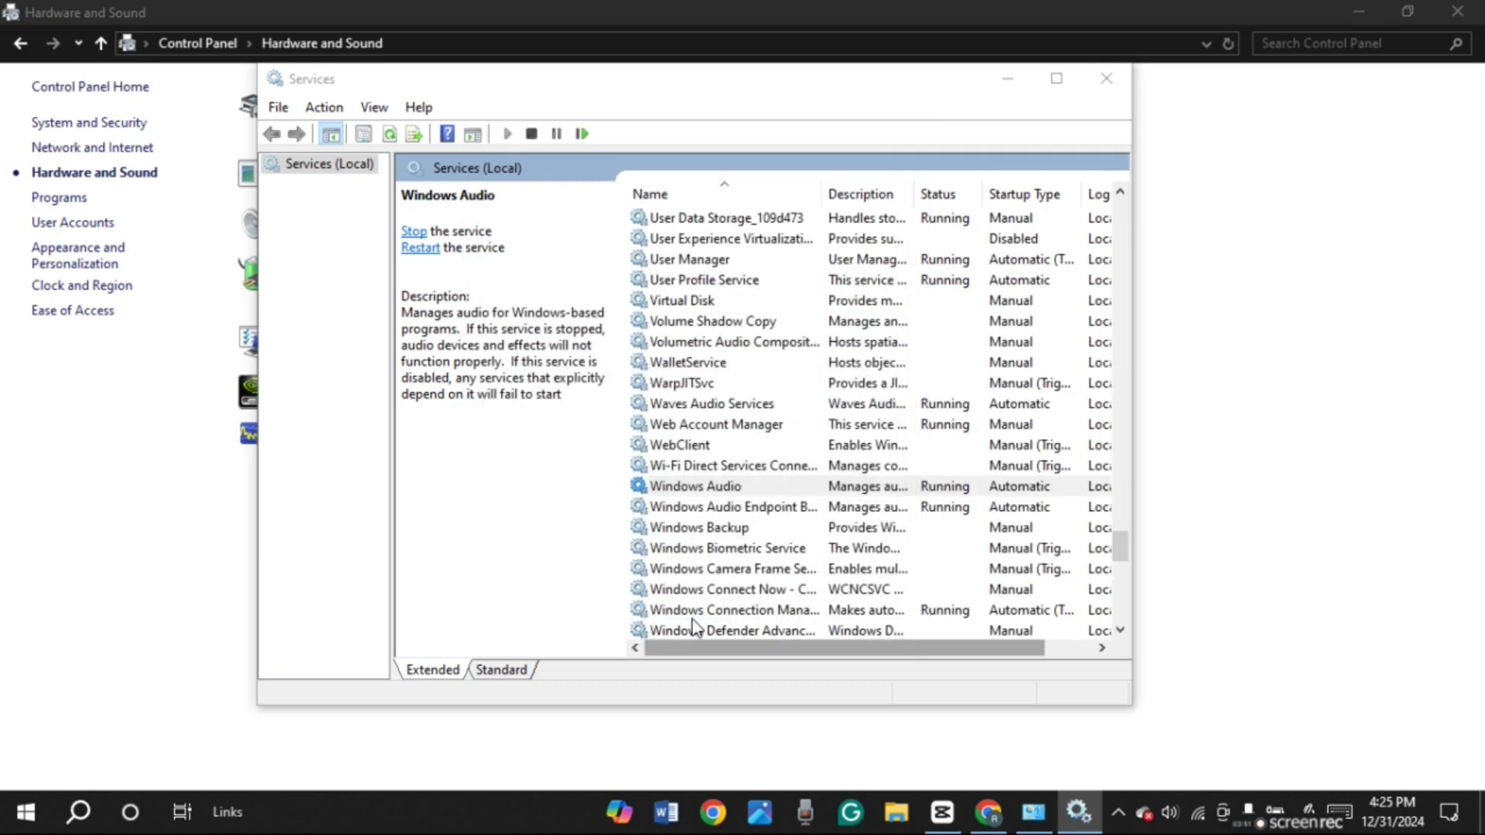
left_click(1108, 81)
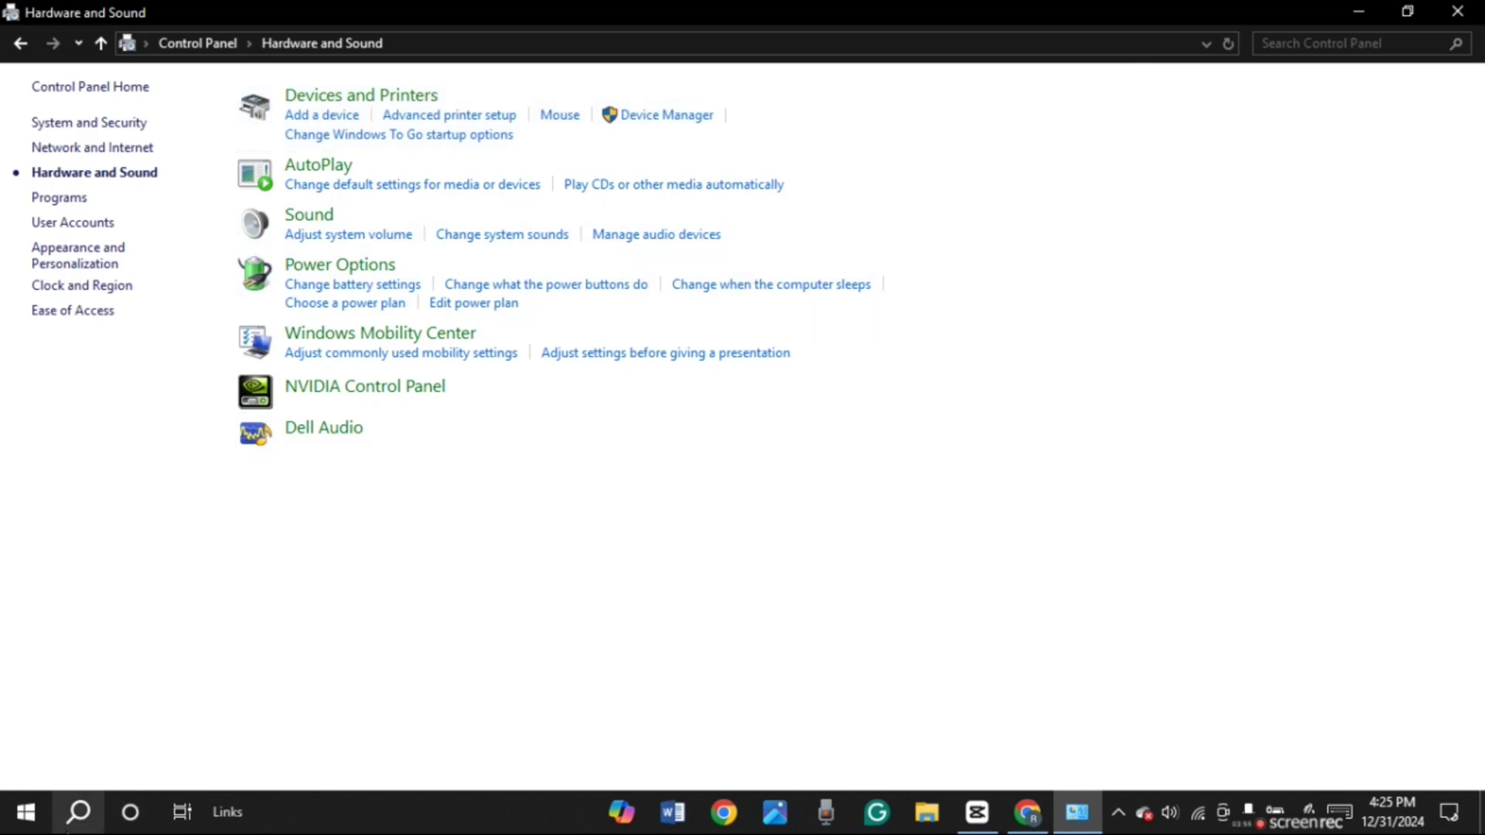
Open Device Manager and expand the Sound, video and game controllers category
left_click(80, 812)
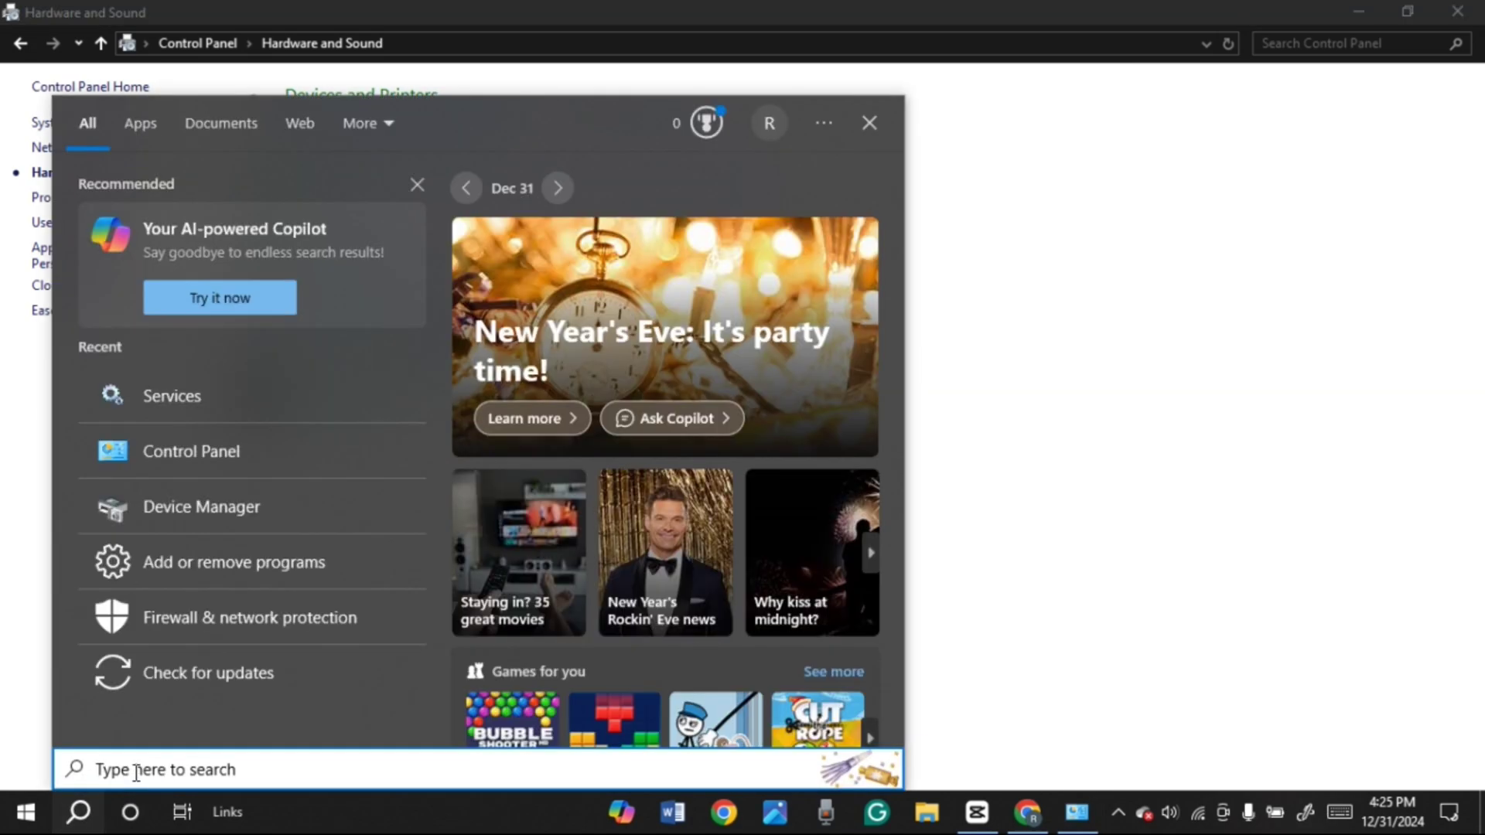
type("devo")
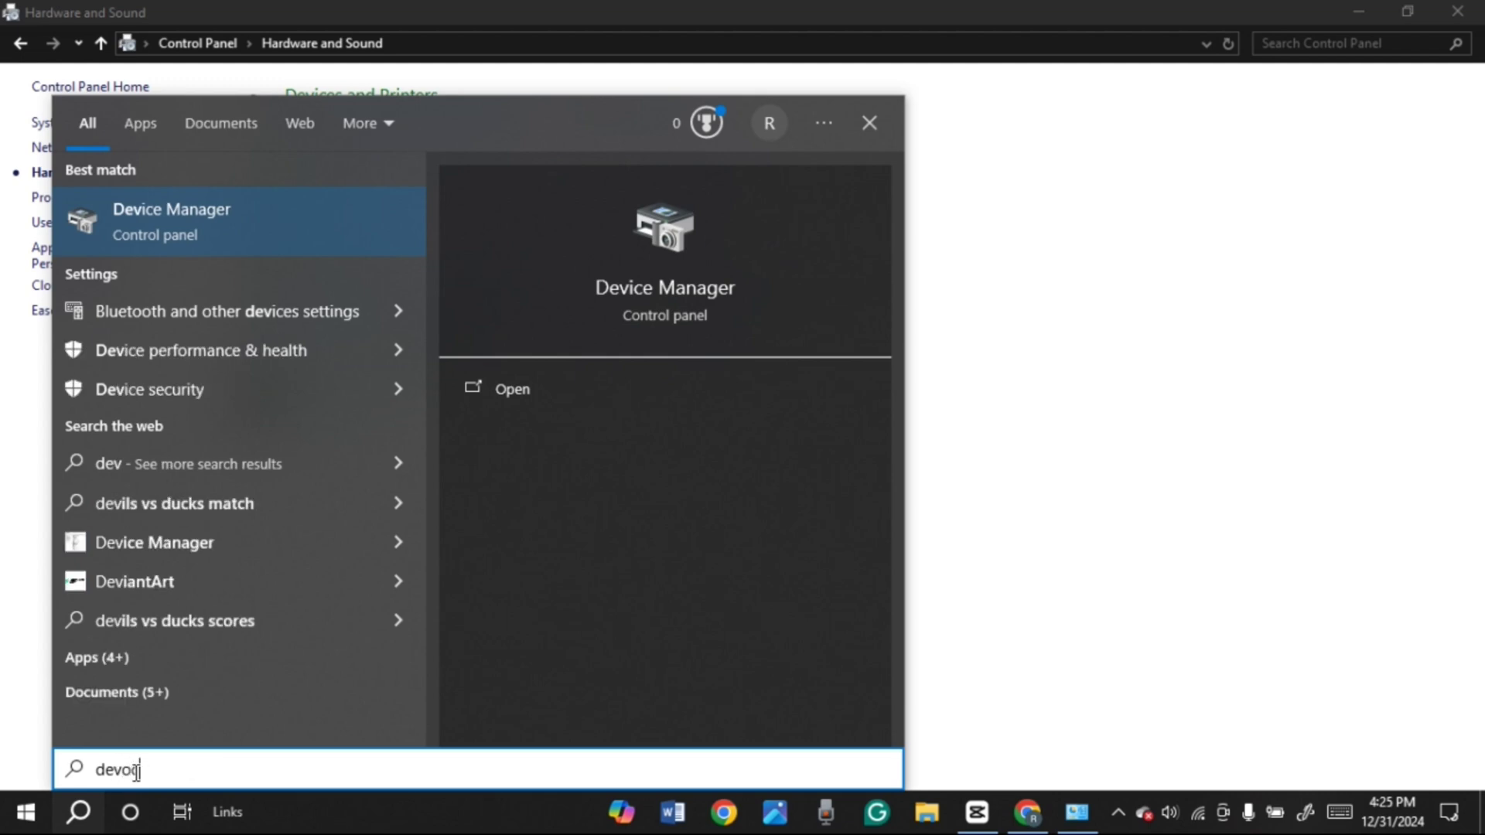
key("BackSpace")
type("icemanager")
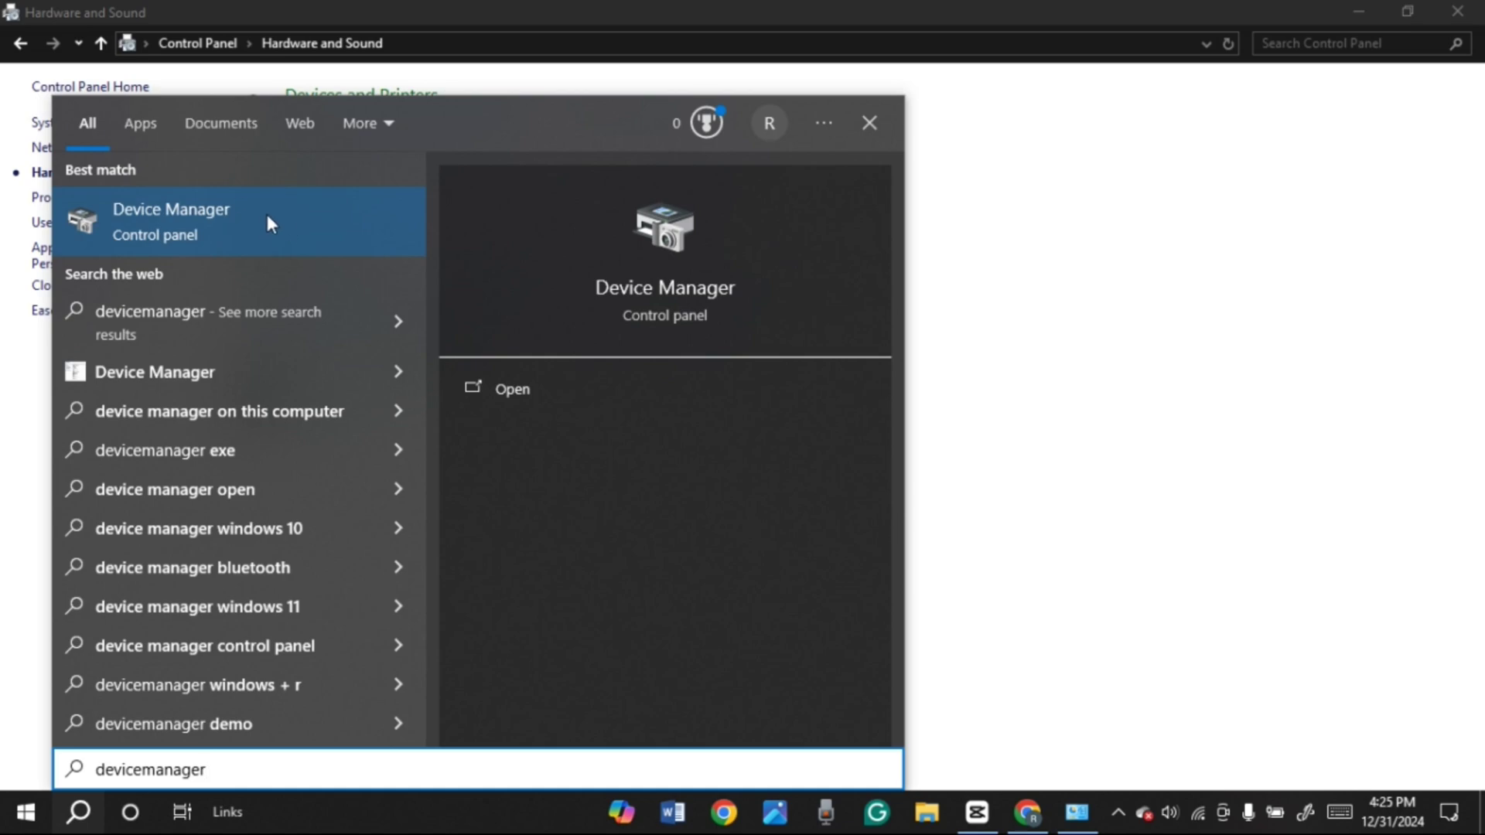
left_click(517, 389)
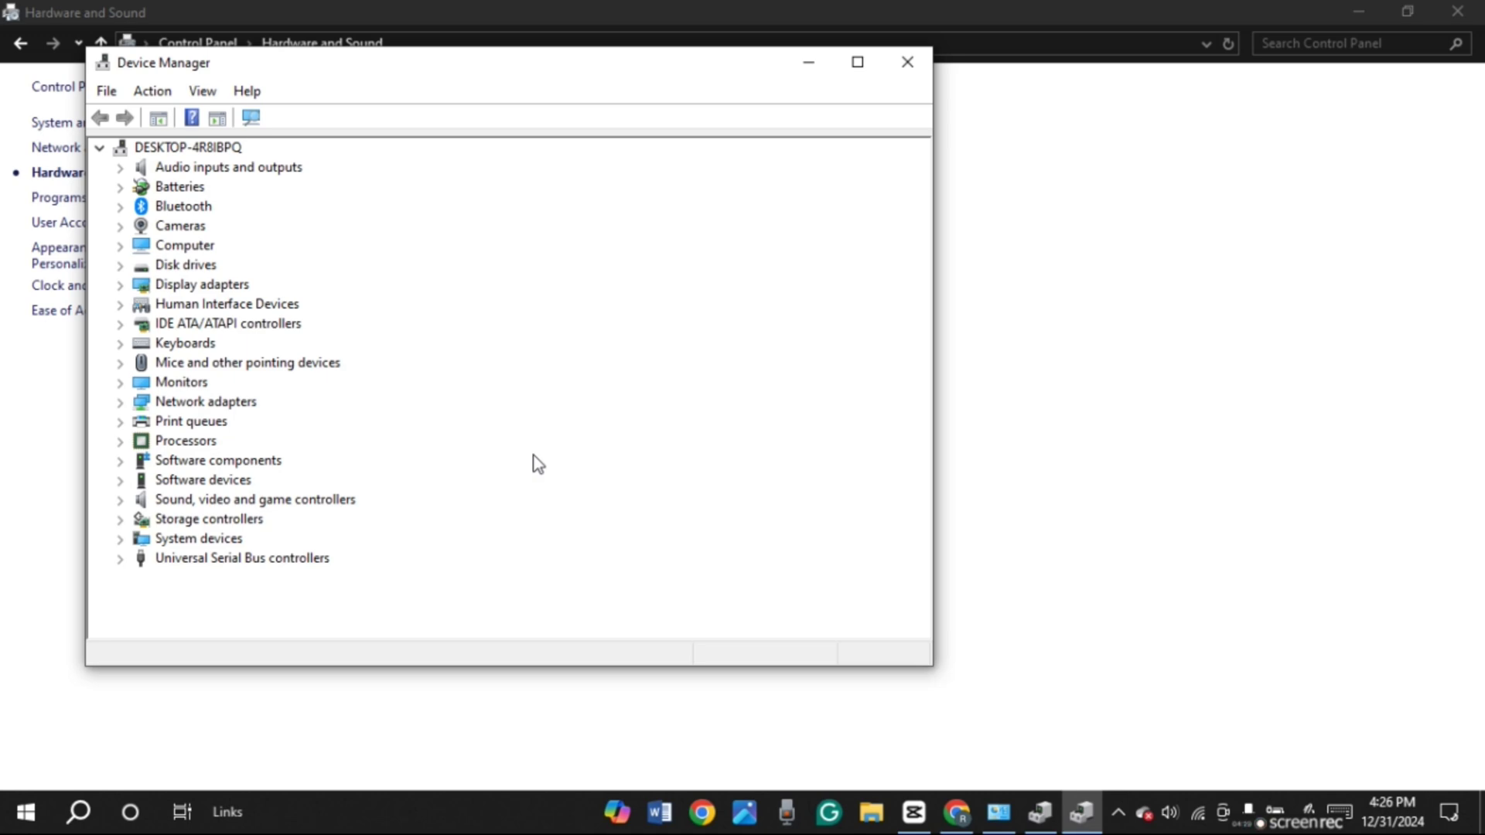
left_click(295, 499)
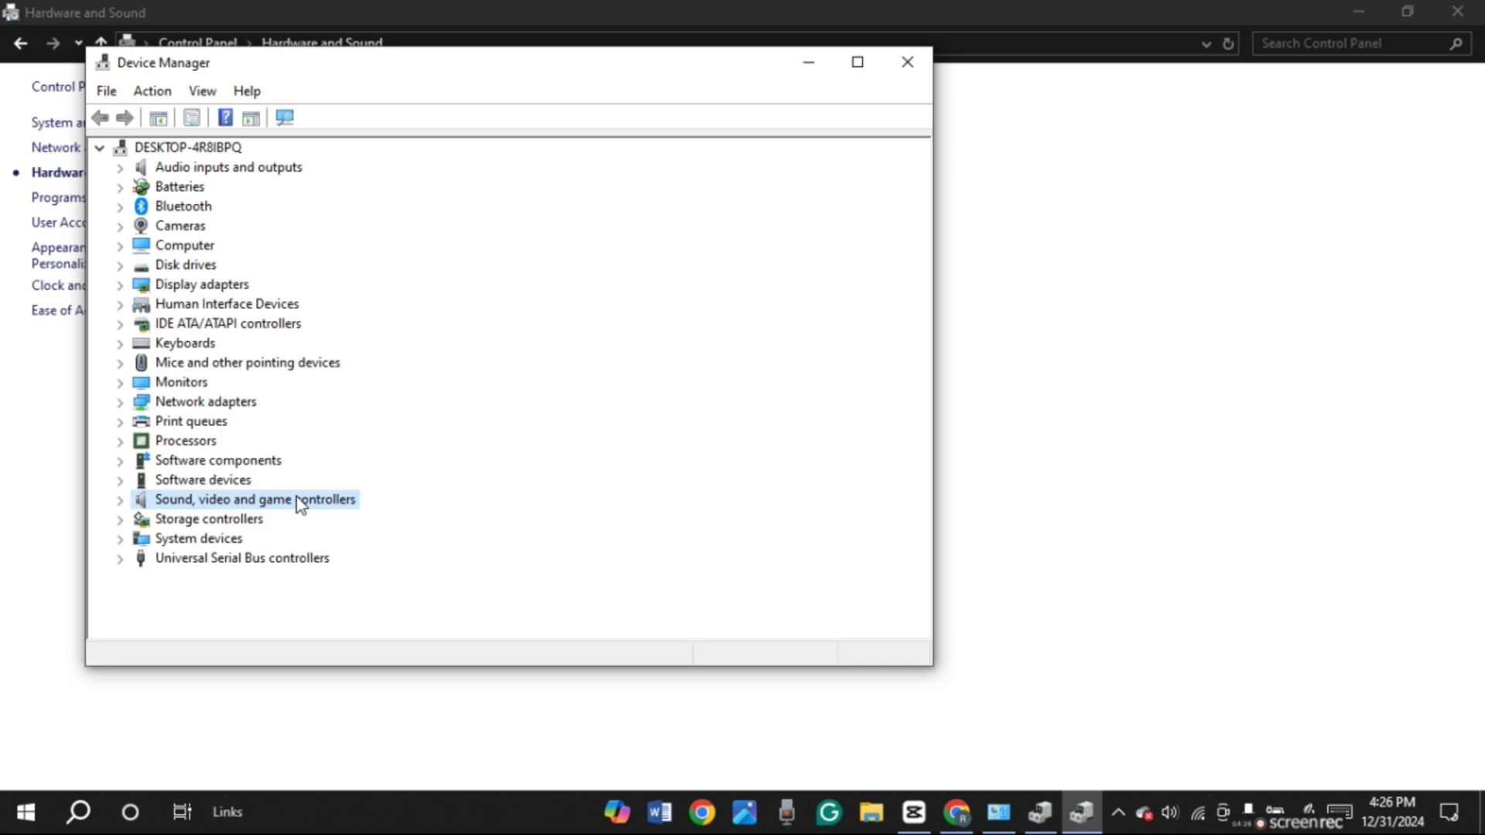
double_click(300, 502)
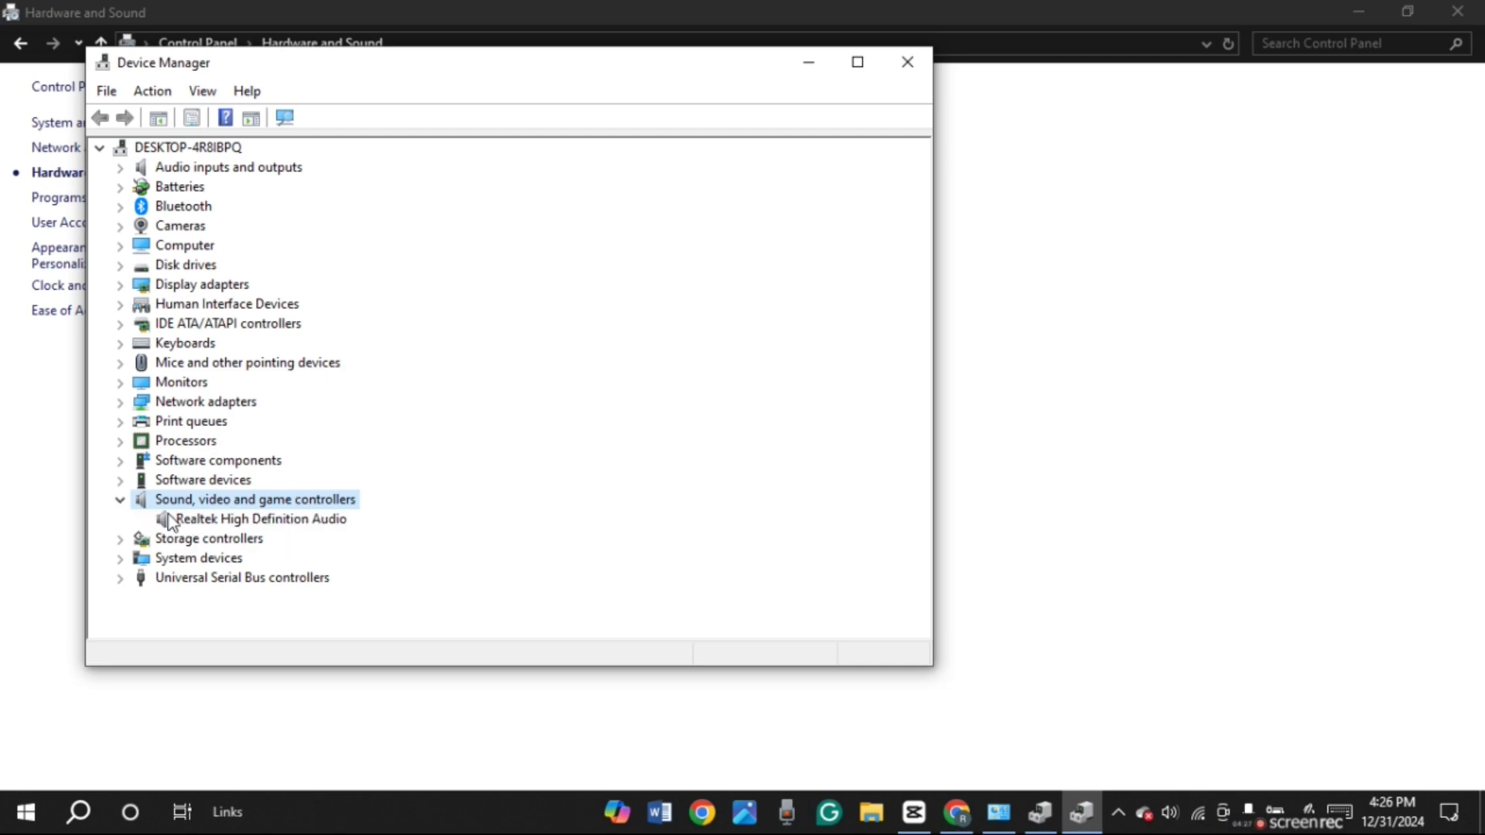
Open the properties of the Realtek High Definition Audio device and show its driver information and options
double_click(284, 522)
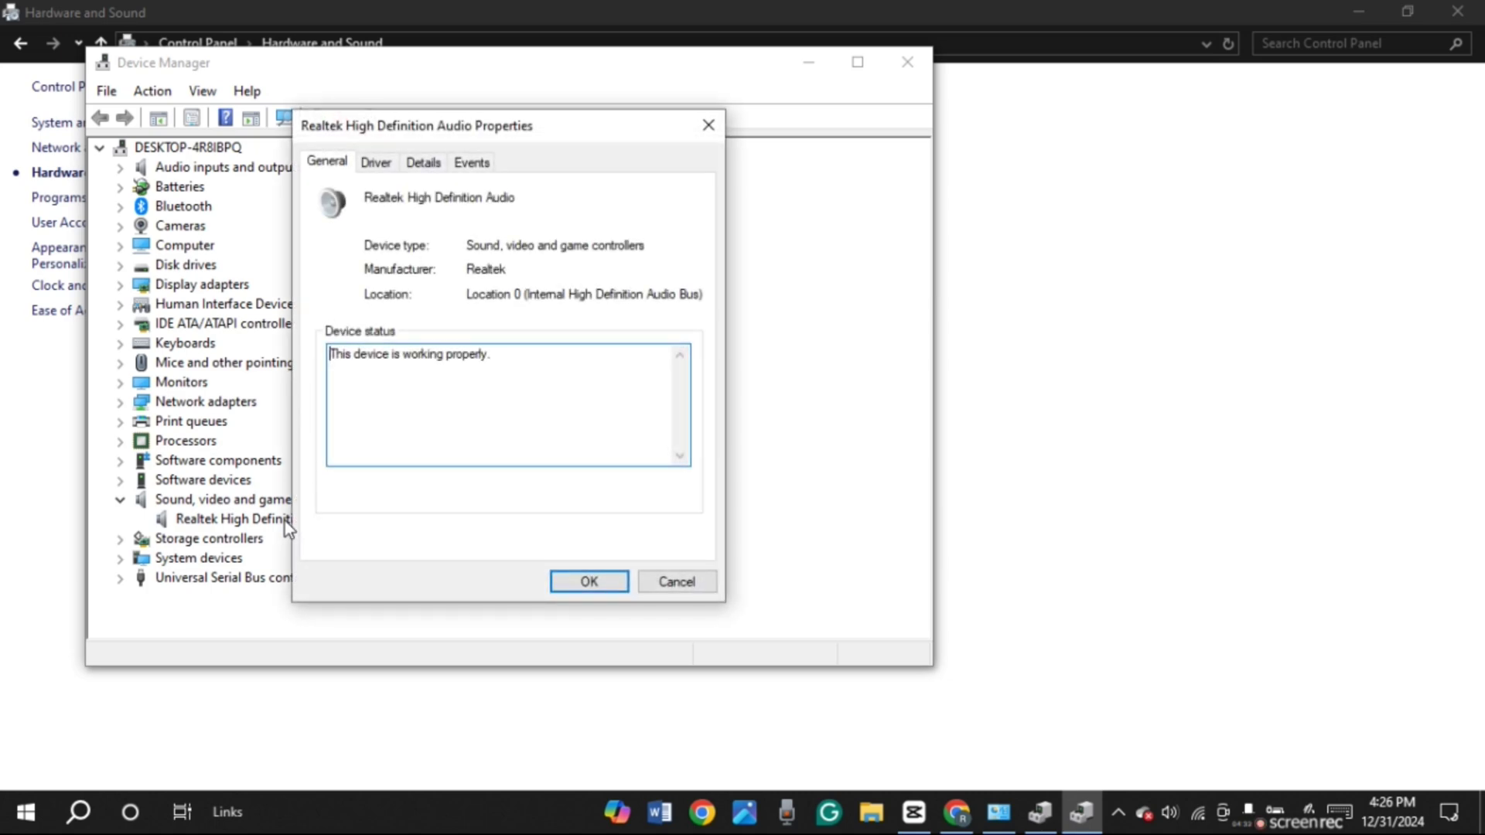
left_click_drag(550, 126, 684, 131)
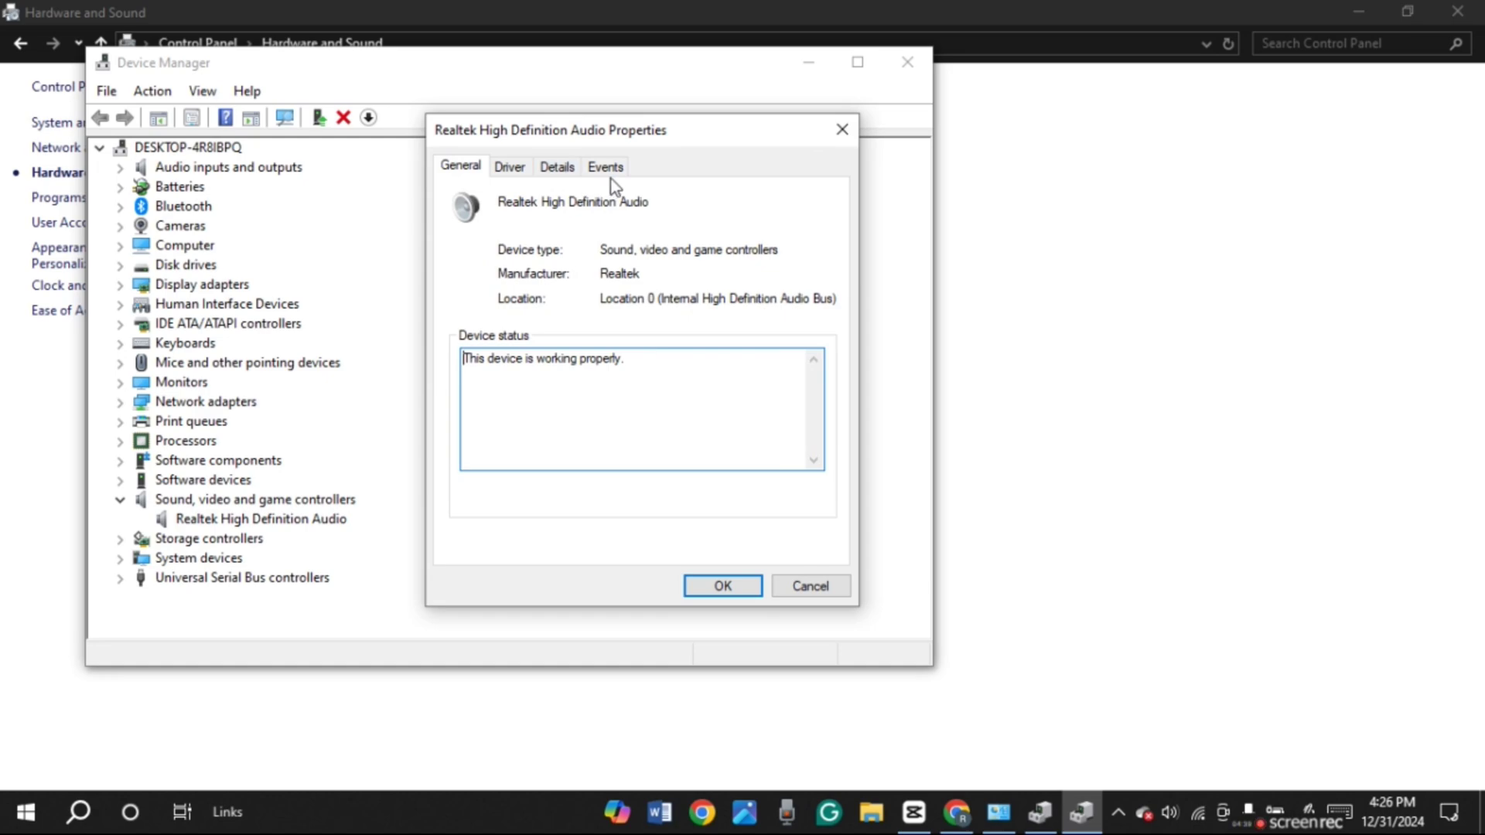
left_click(508, 170)
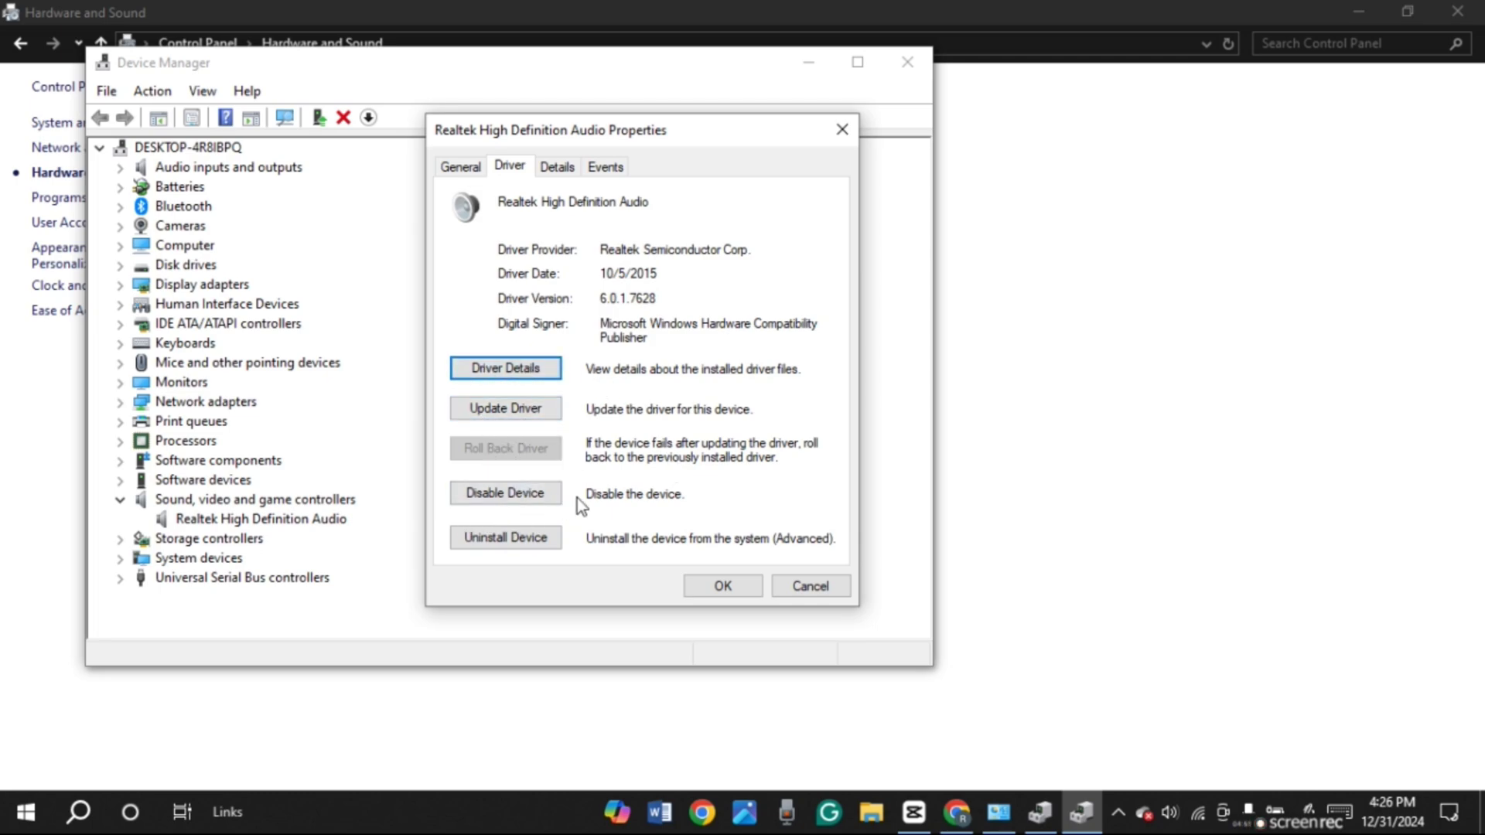
Update the Realtek High Definition Audio driver manually, picking from the list of available drivers on the computer
left_click(523, 406)
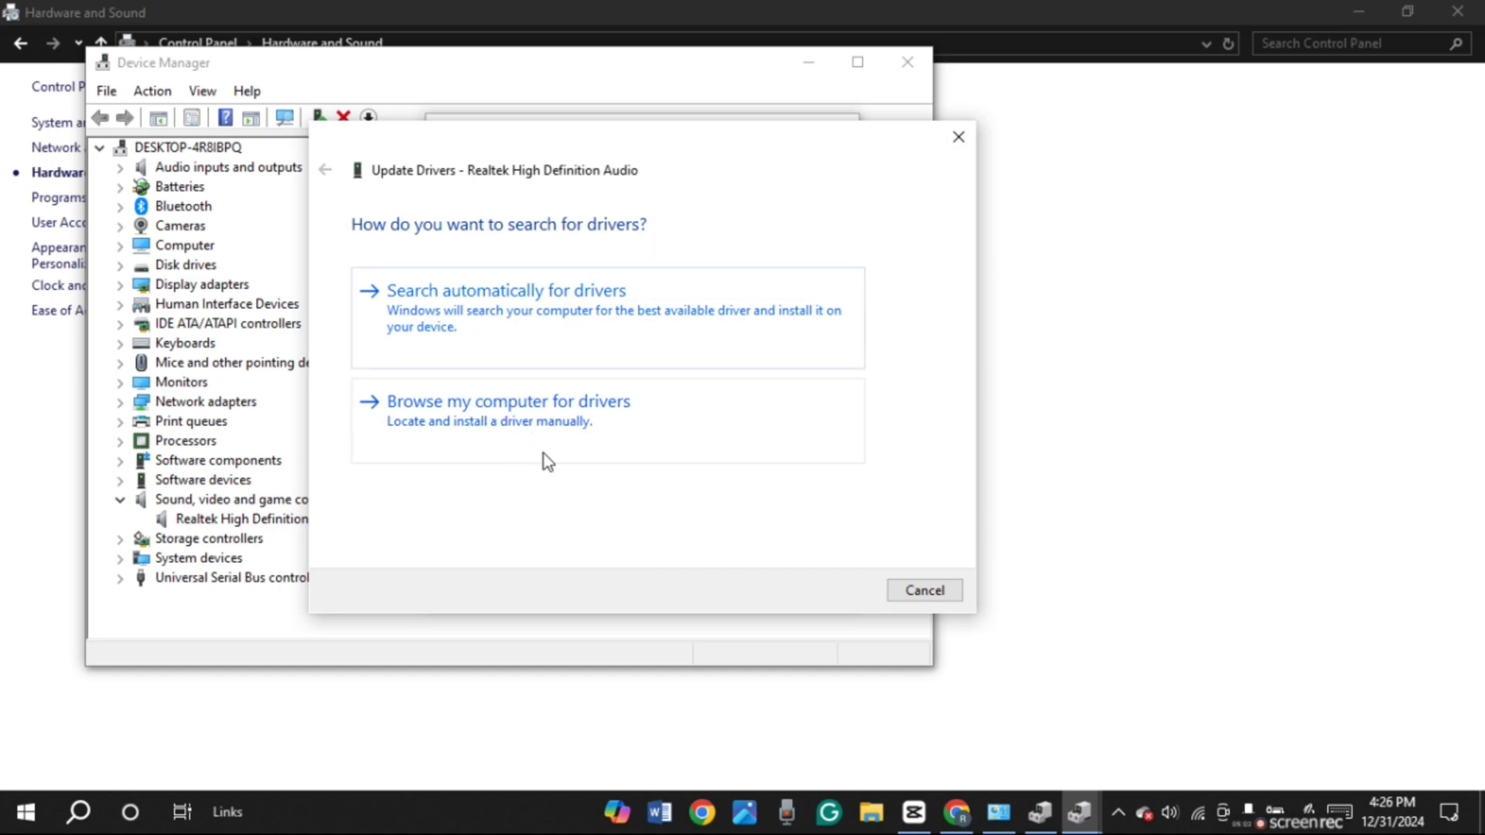
left_click(609, 412)
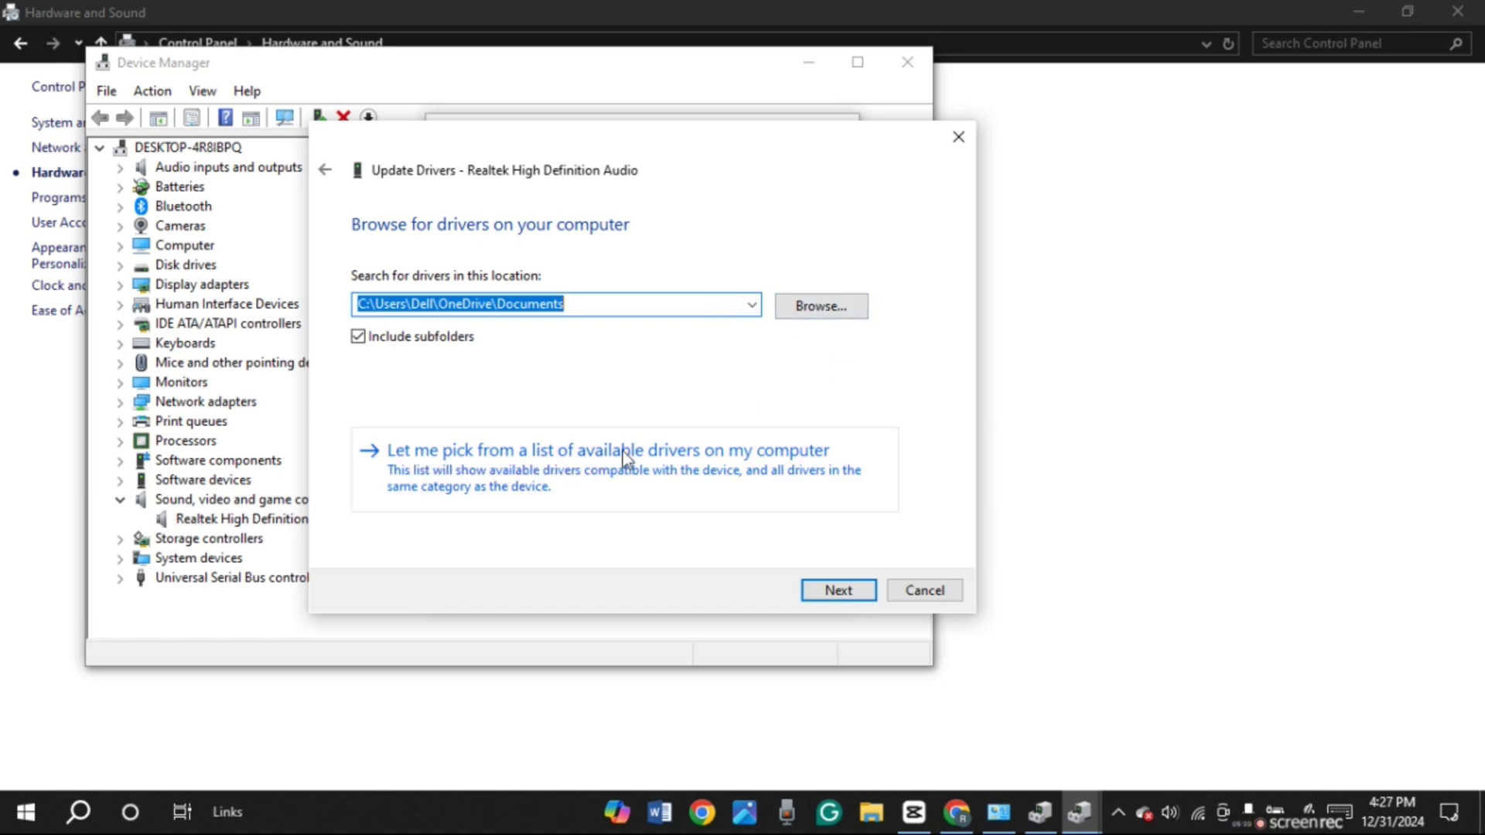
left_click(744, 463)
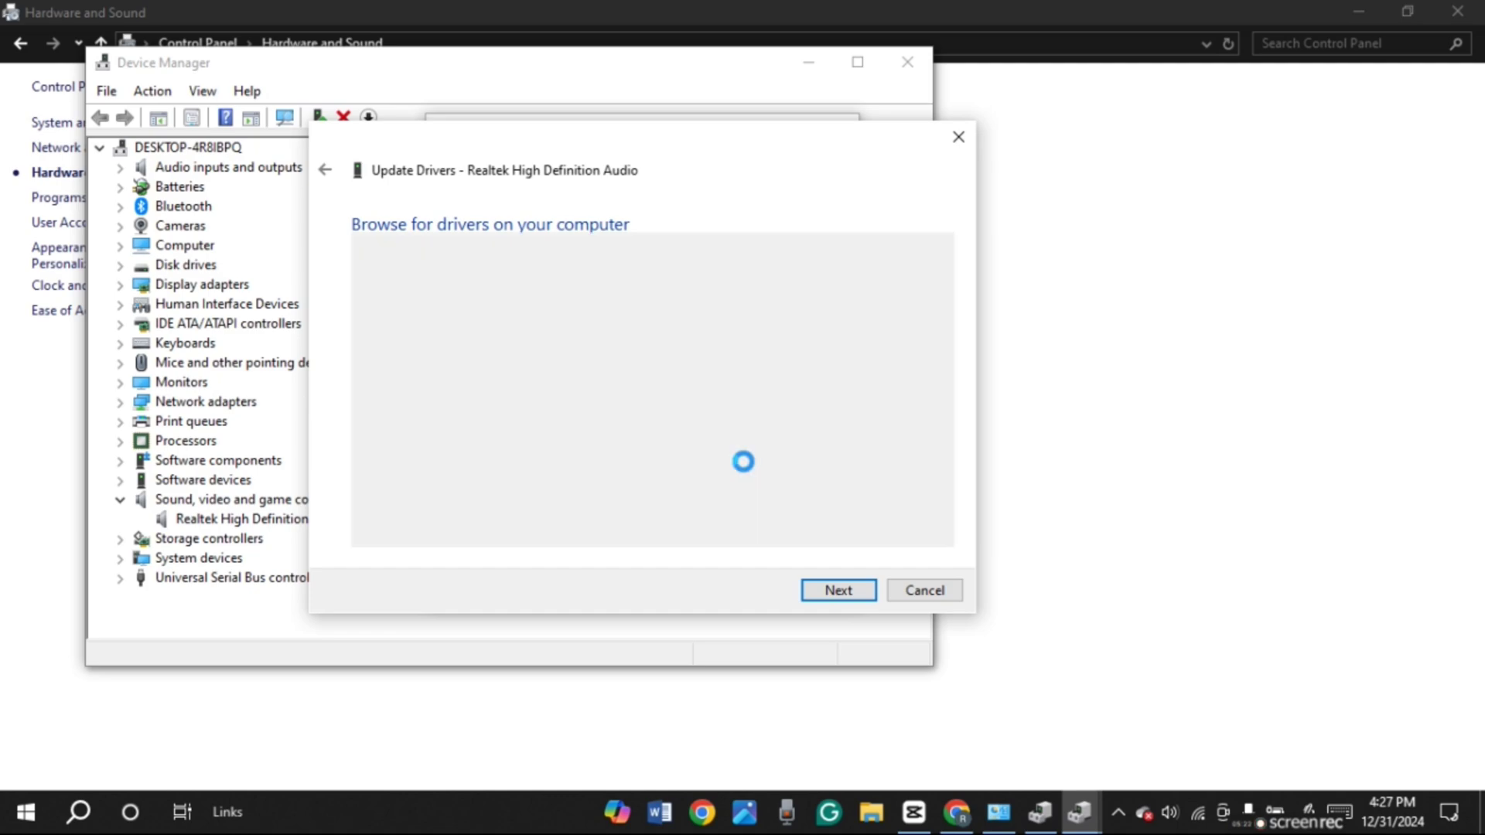
left_click(838, 592)
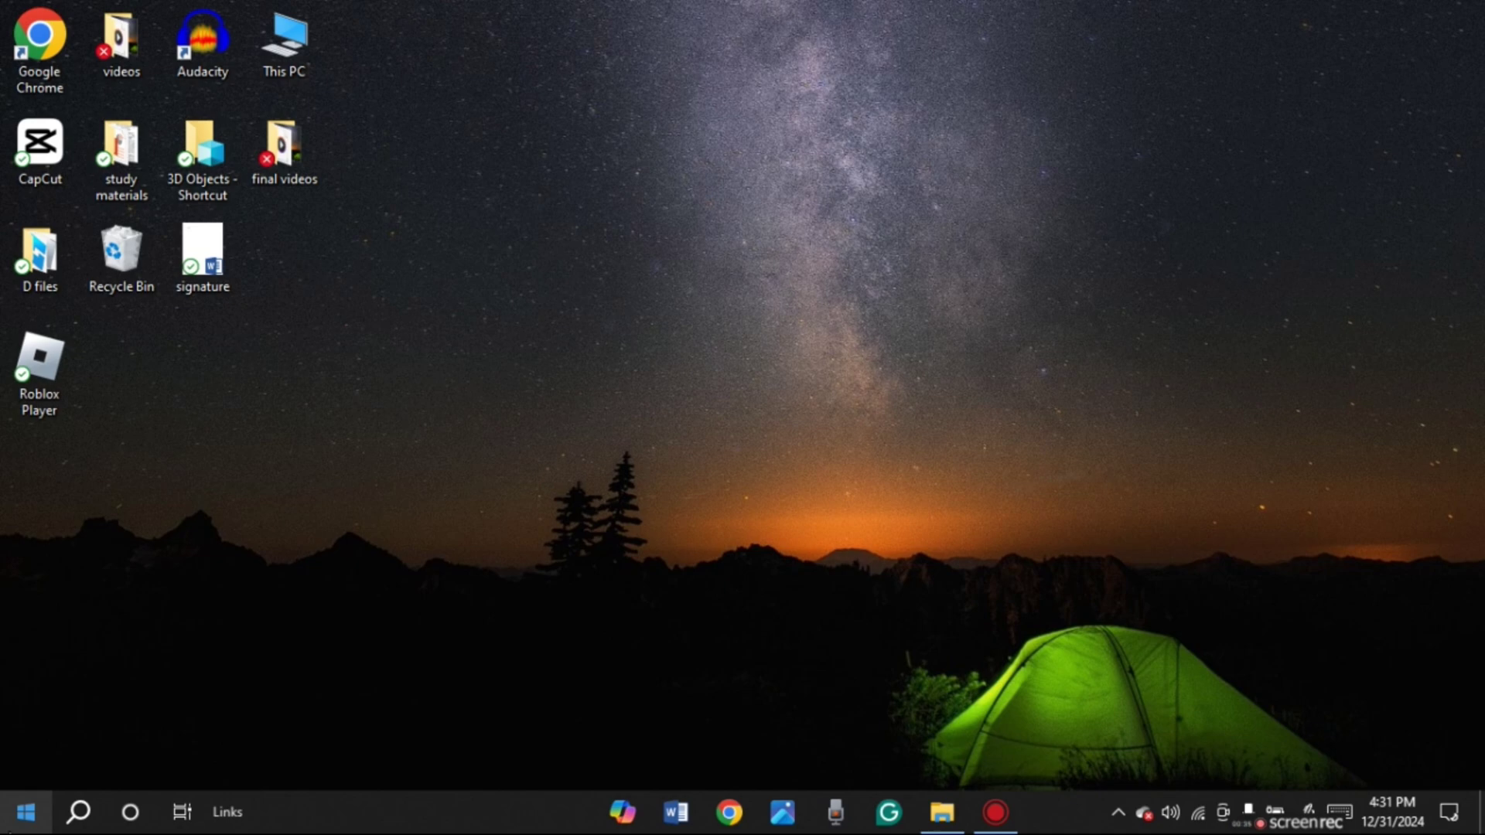
View the computer's power options, including Restart, and dismiss them without choosing one
left_click(25, 812)
left_click(23, 767)
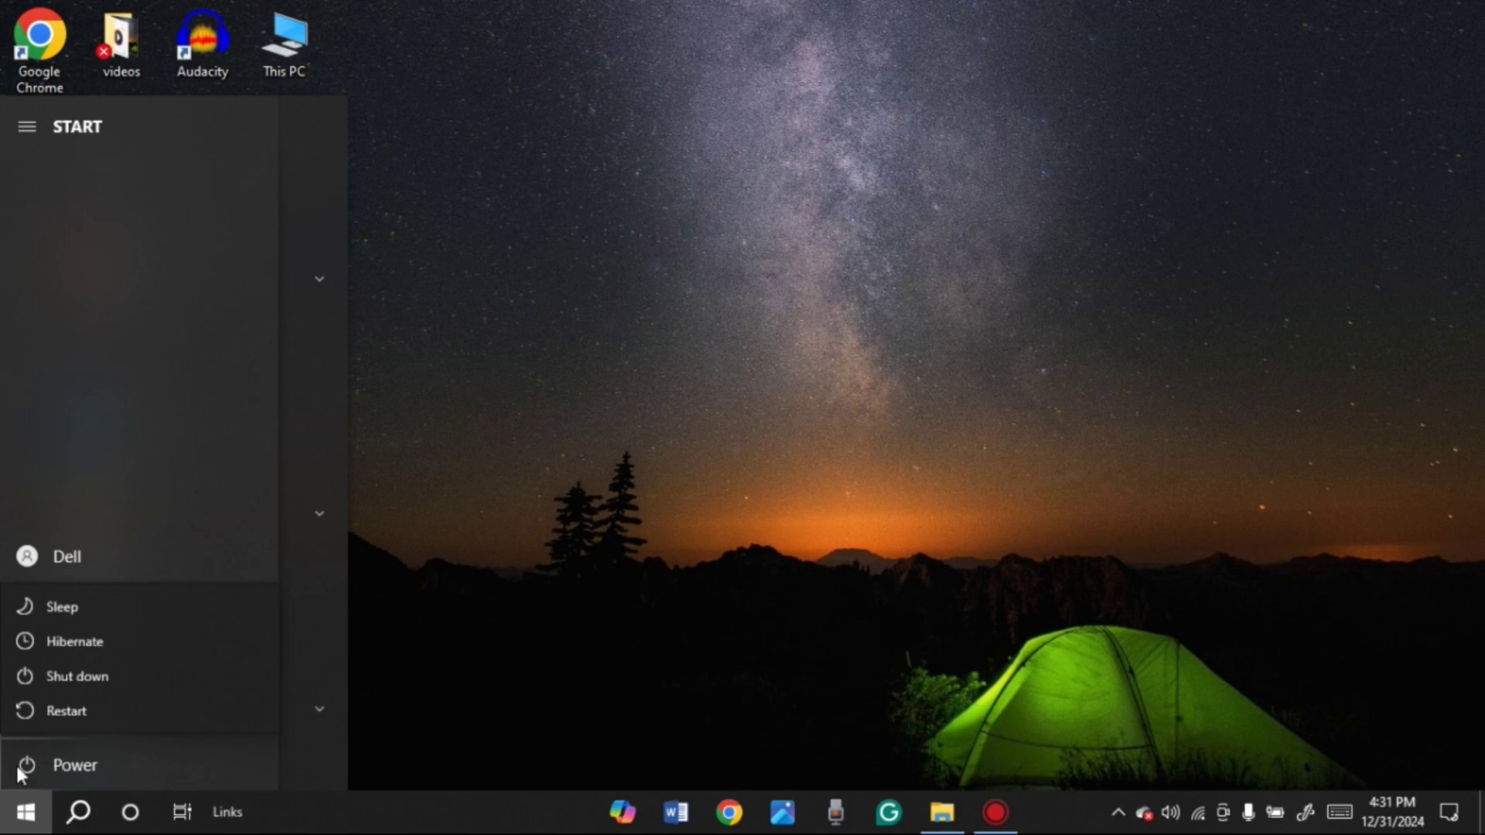
left_click(595, 423)
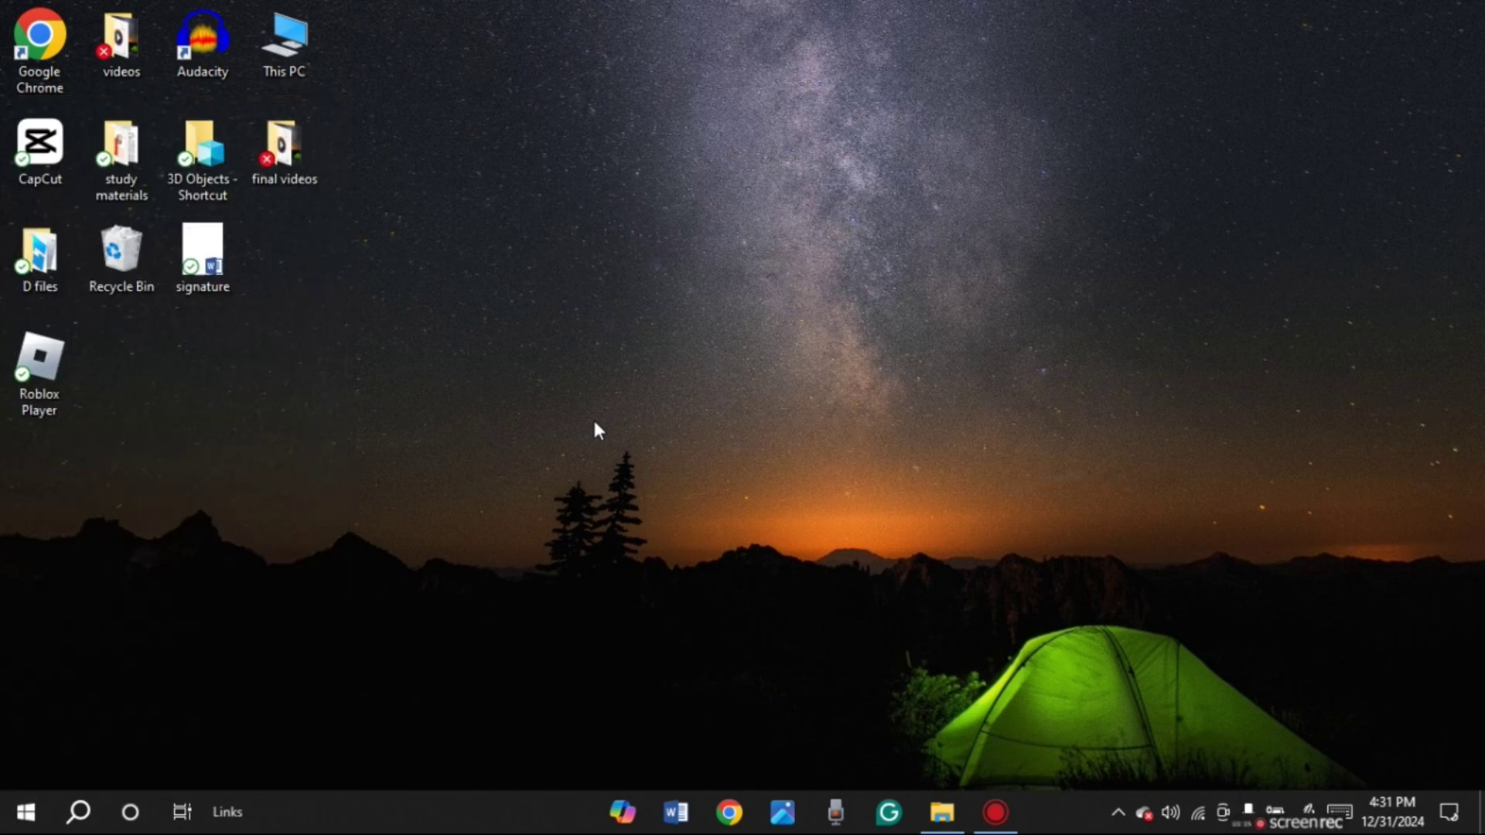